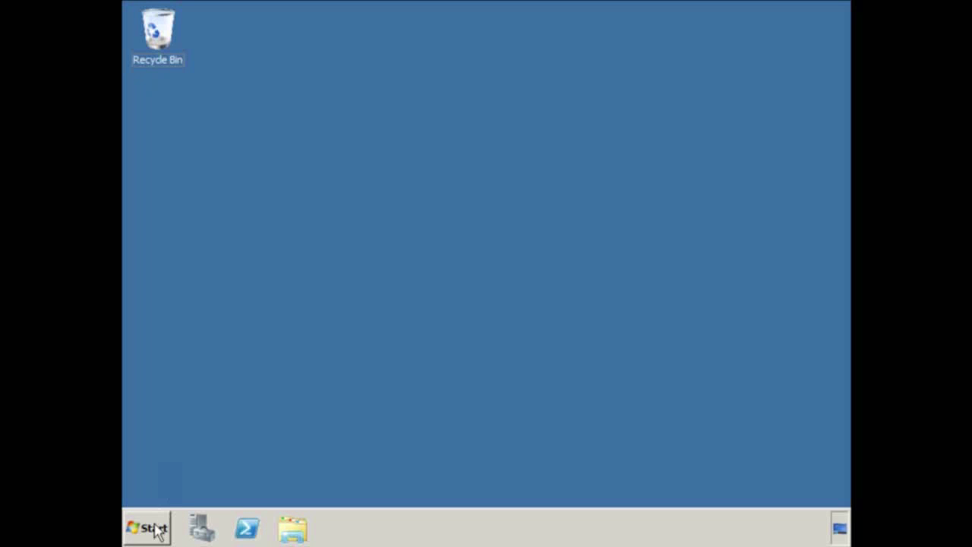
Launch DNS Manager from the Start menu and list the records of the test.local forward zone
left_click(157, 528)
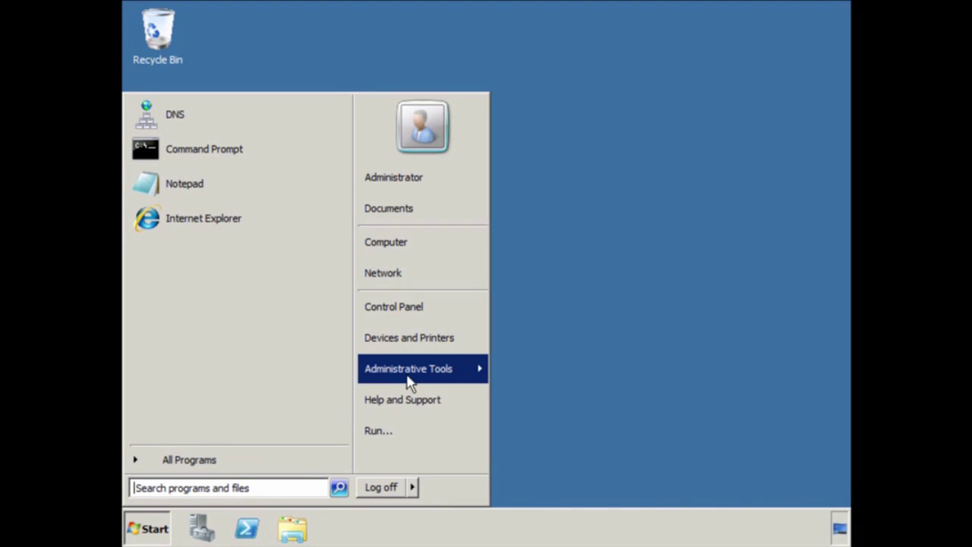
mouse_move(406, 372)
left_click(668, 244)
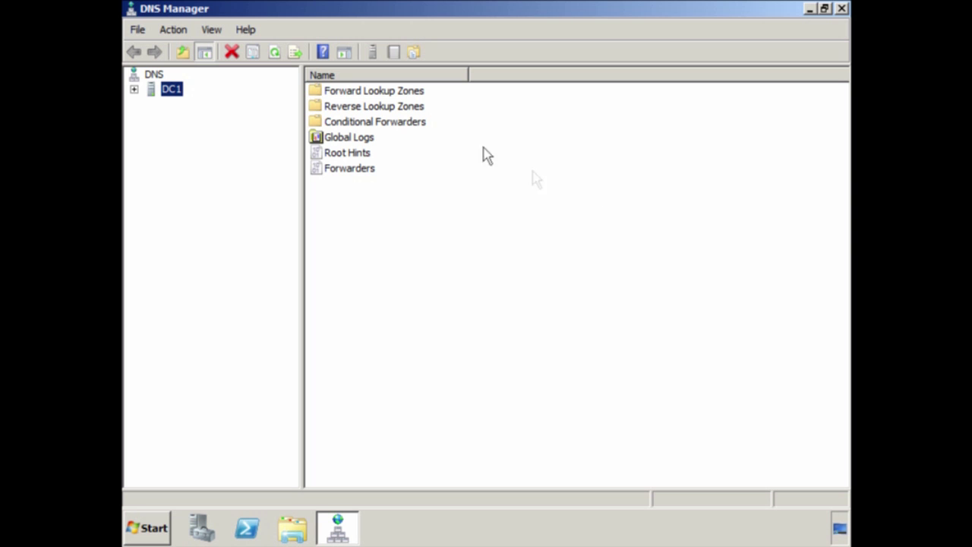
double_click(375, 91)
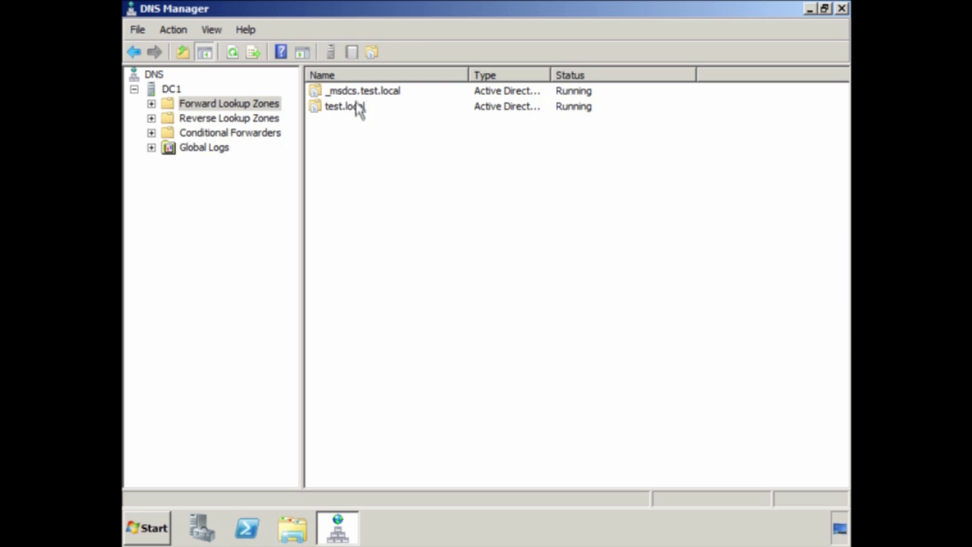
double_click(357, 106)
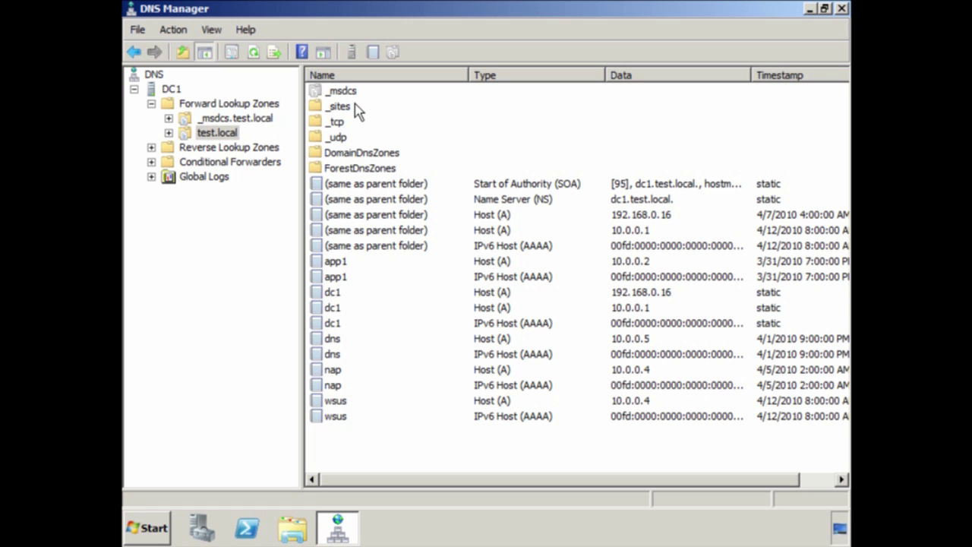
Create a CNAME alias WindowsUpdate in test.local targeting the wsus host
right_click(227, 134)
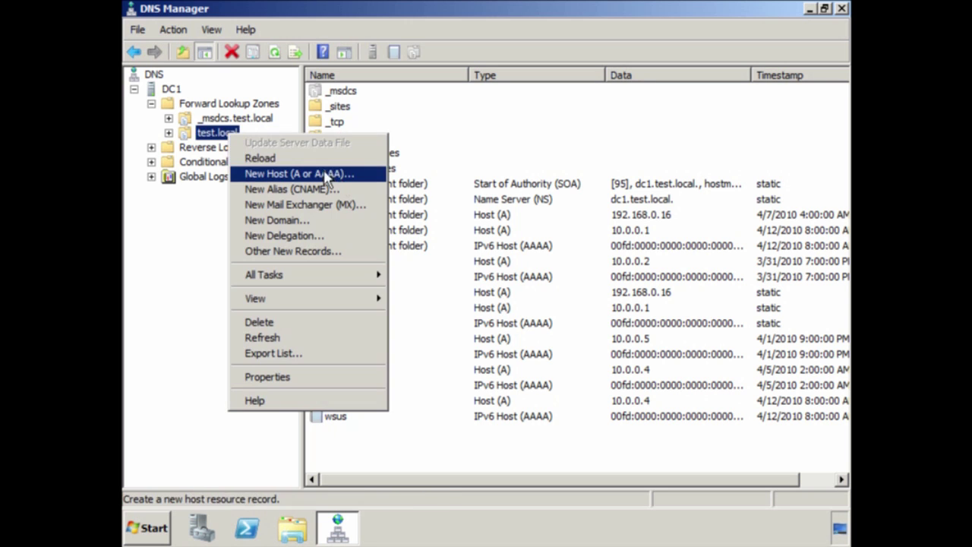
left_click(365, 191)
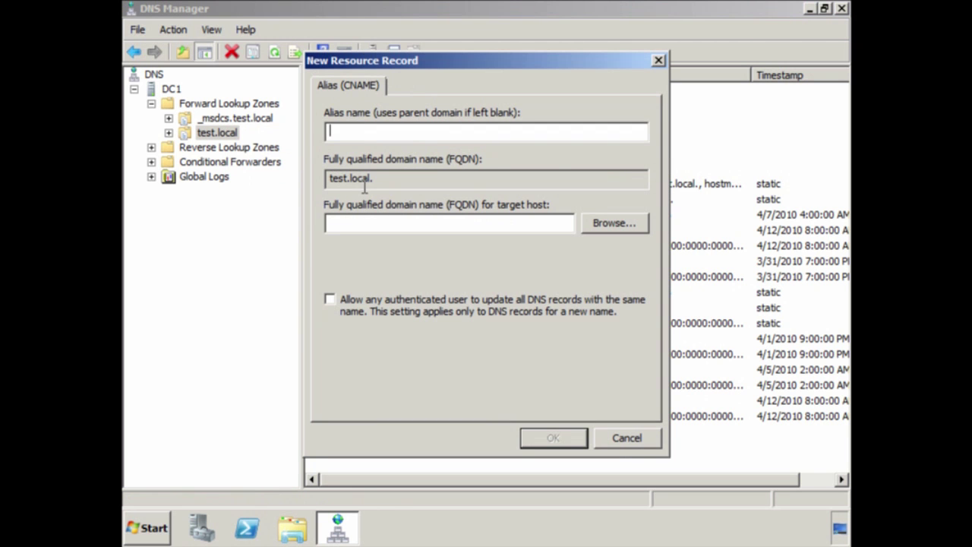
type("W")
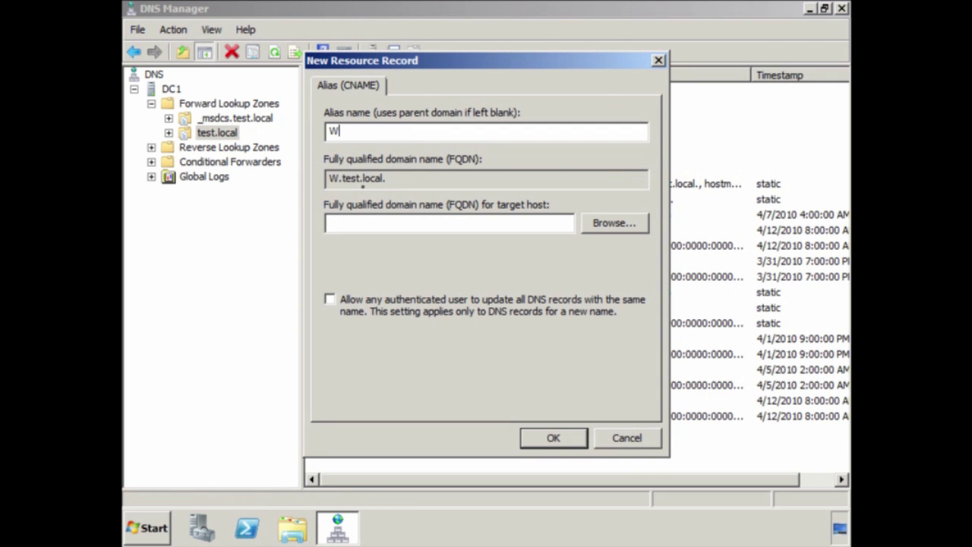
type("indowsUpdate")
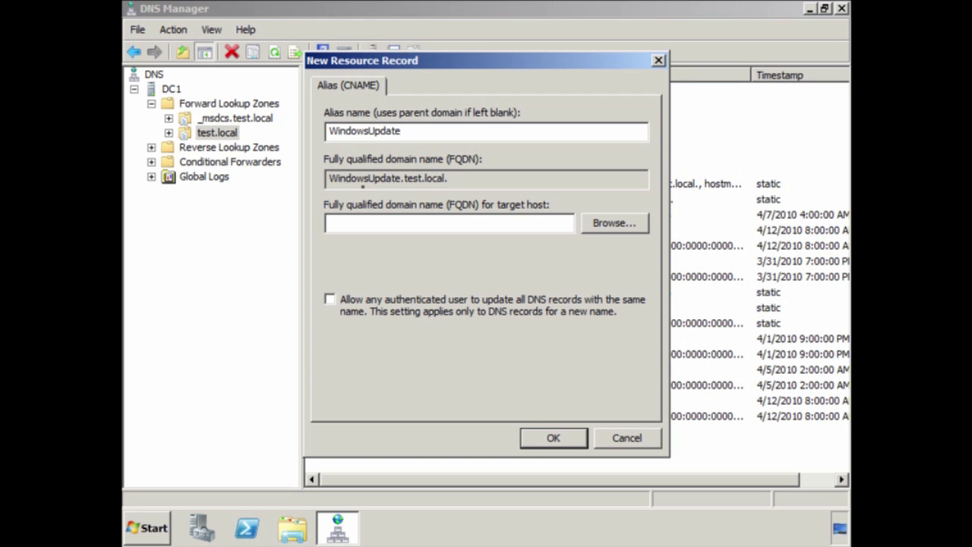
key("Tab")
key("Tab")
type("wsus")
key("Tab")
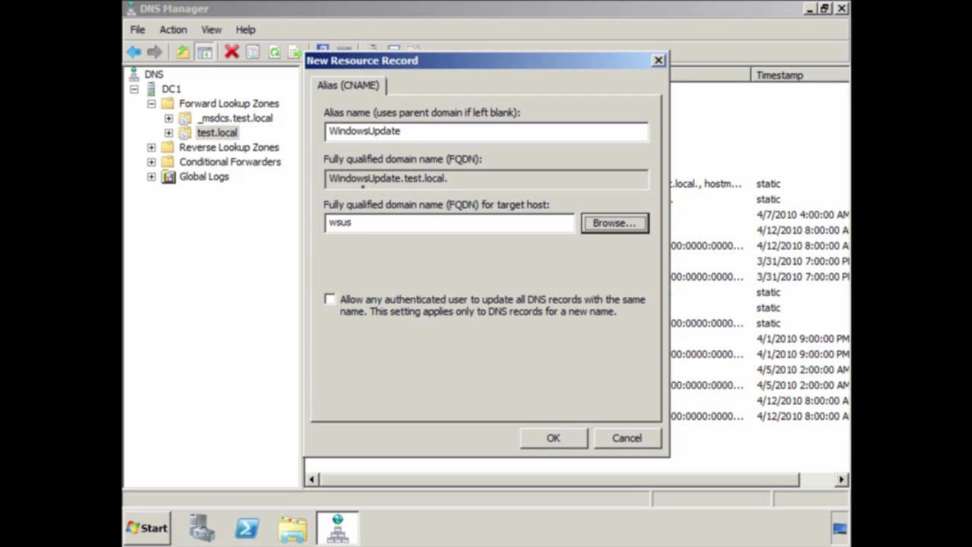
key("Tab")
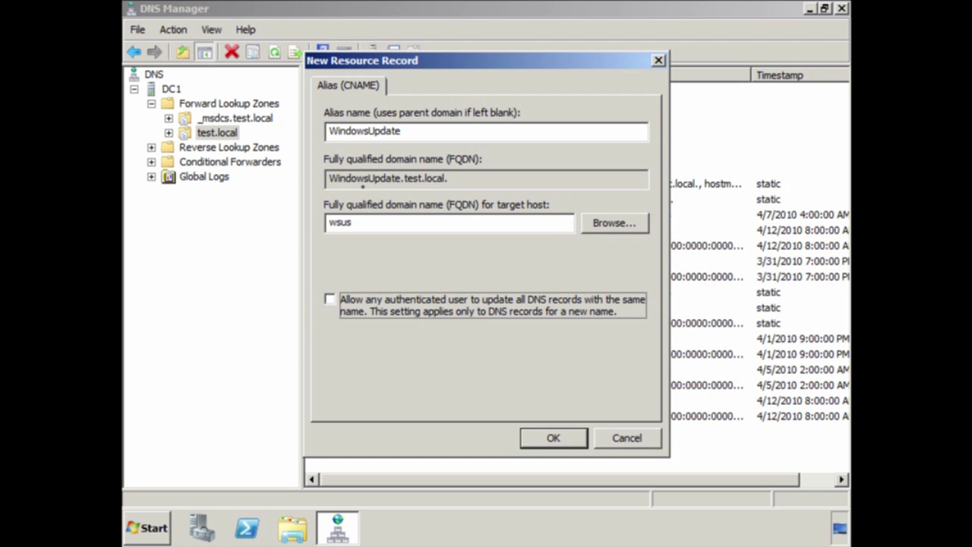
key("Tab")
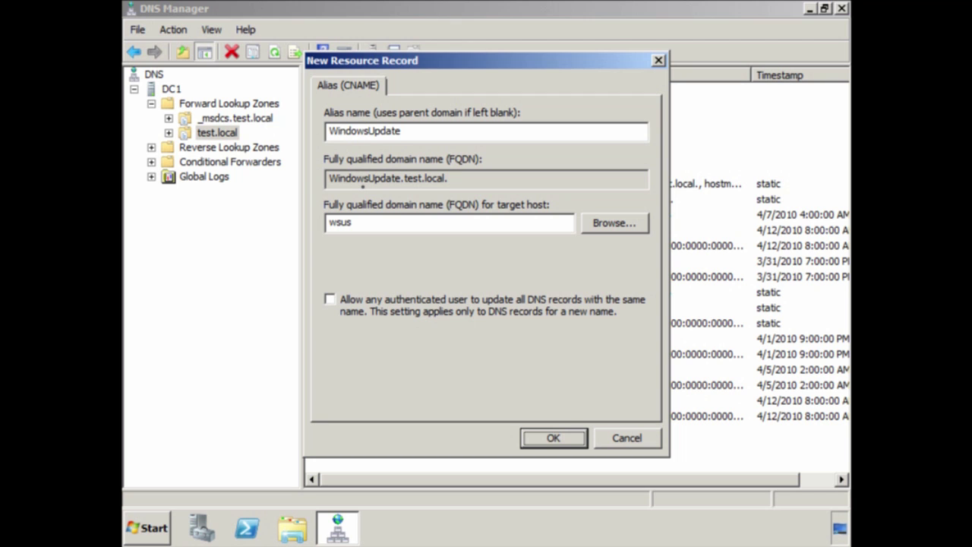
left_click(553, 438)
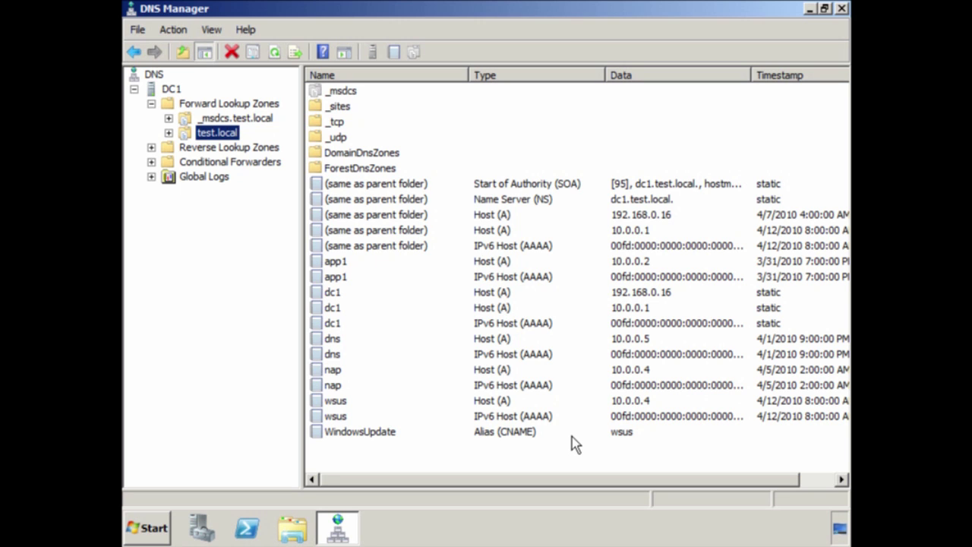
Select the new WindowsUpdate alias record, then call up the test.local zone's actions
left_click(369, 432)
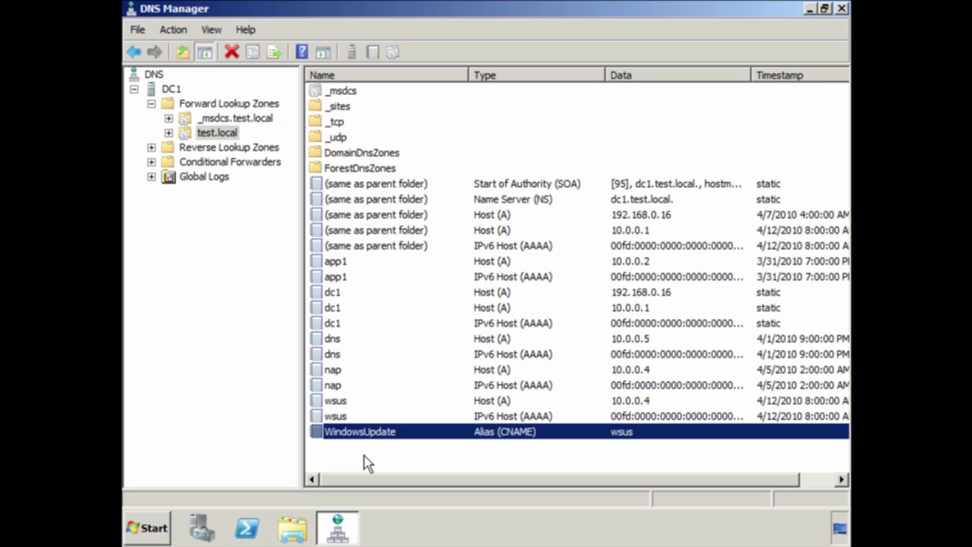
right_click(222, 137)
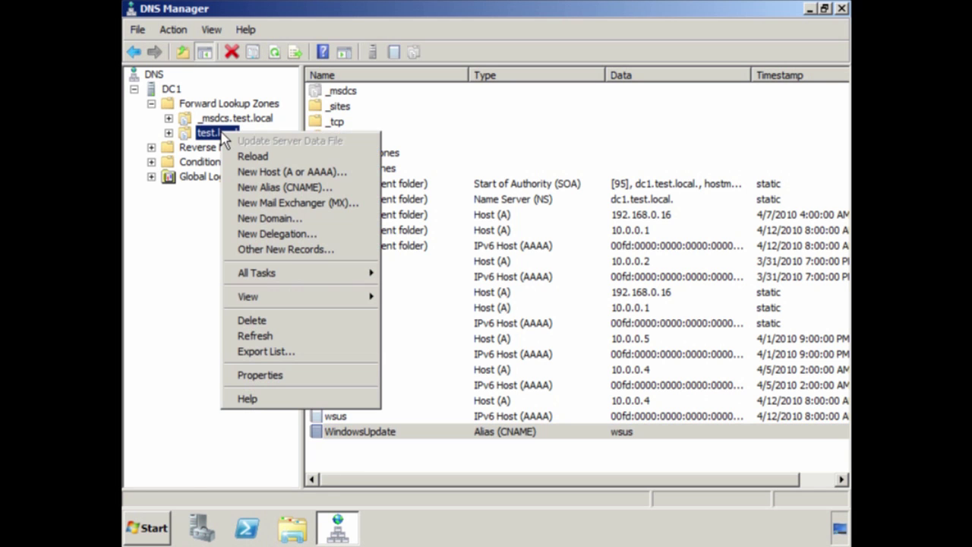
Add host App2 at 10.0.0.43 to test.local with its associated PTR record
left_click(316, 171)
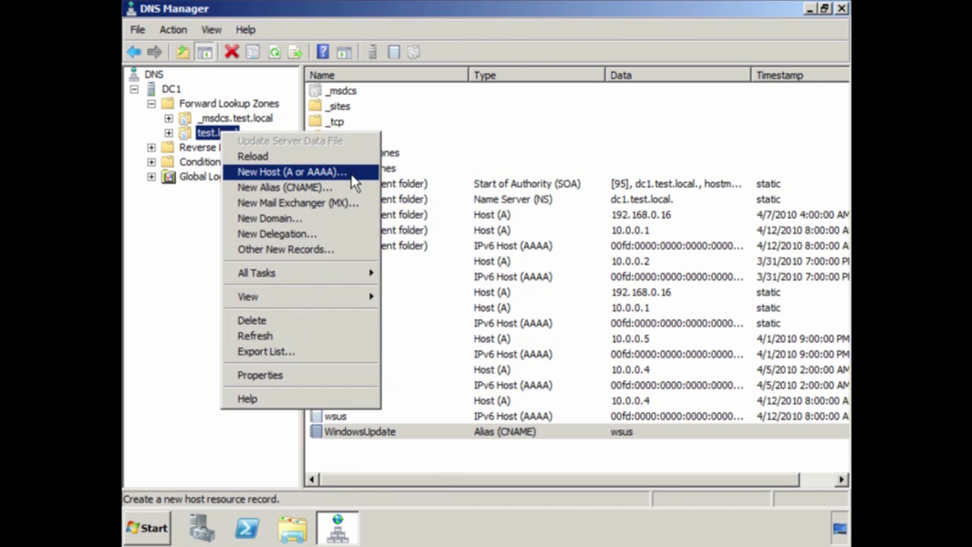
type("App2")
key("Tab")
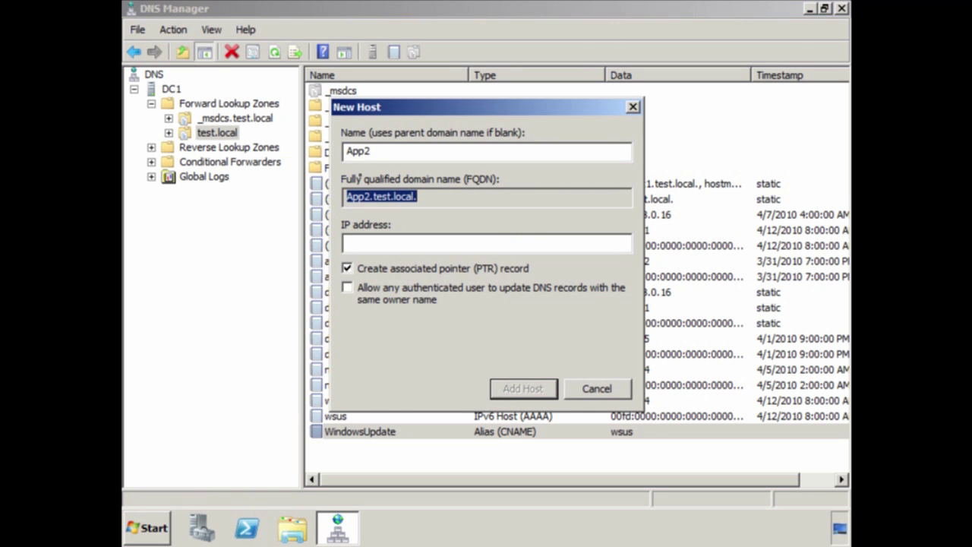
key("Tab")
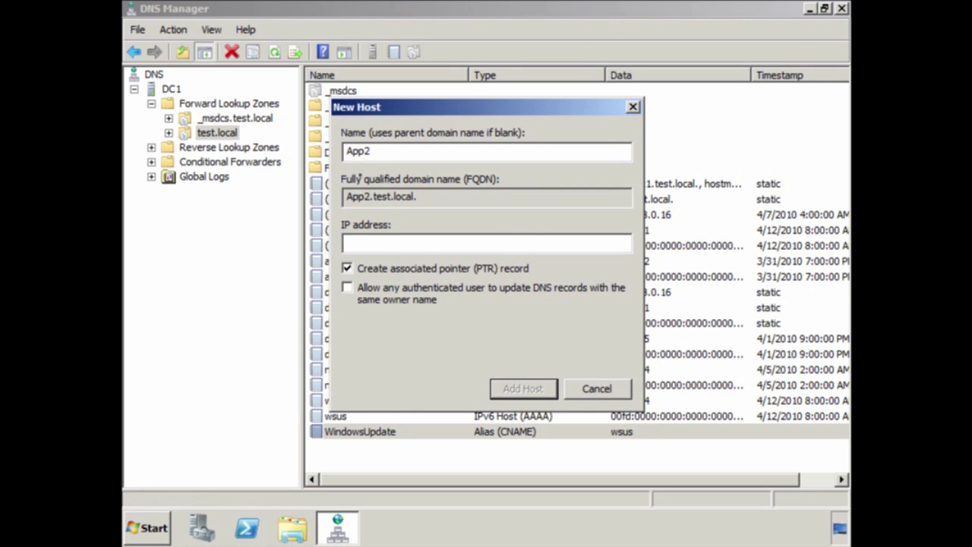
type("10.0.0.43")
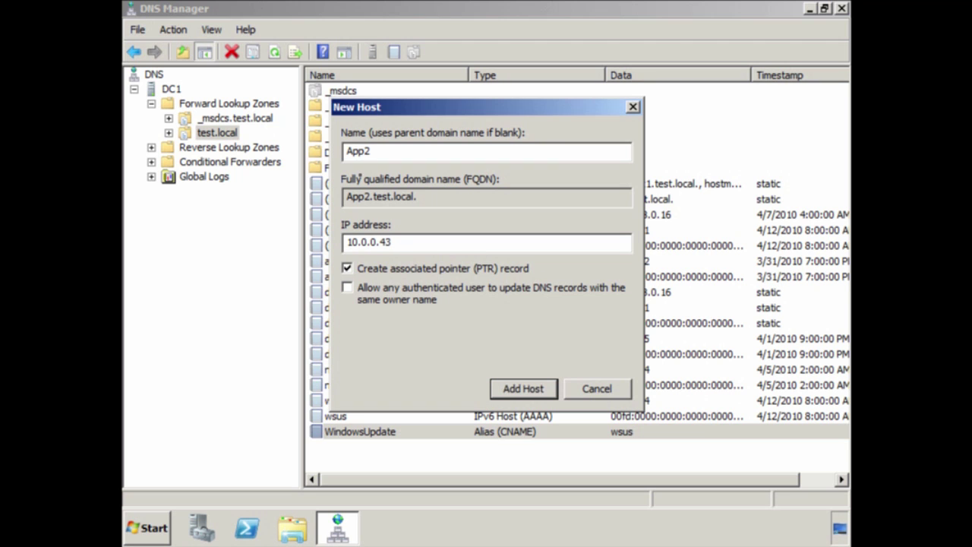
key("Tab")
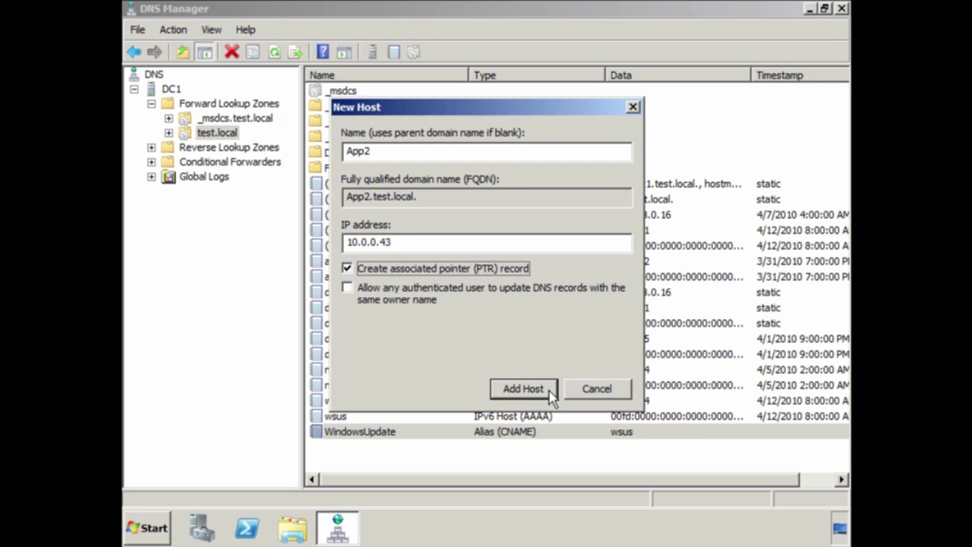
left_click(523, 388)
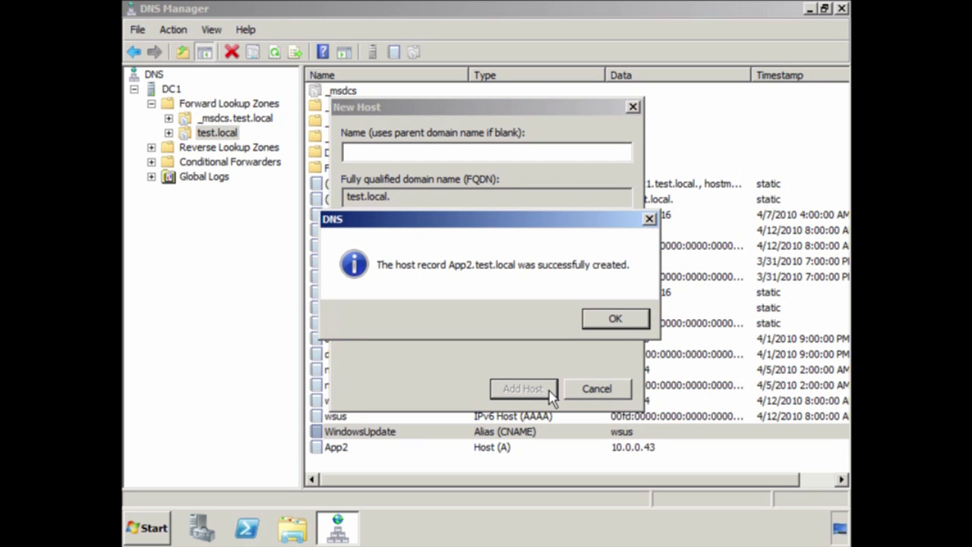
left_click(631, 317)
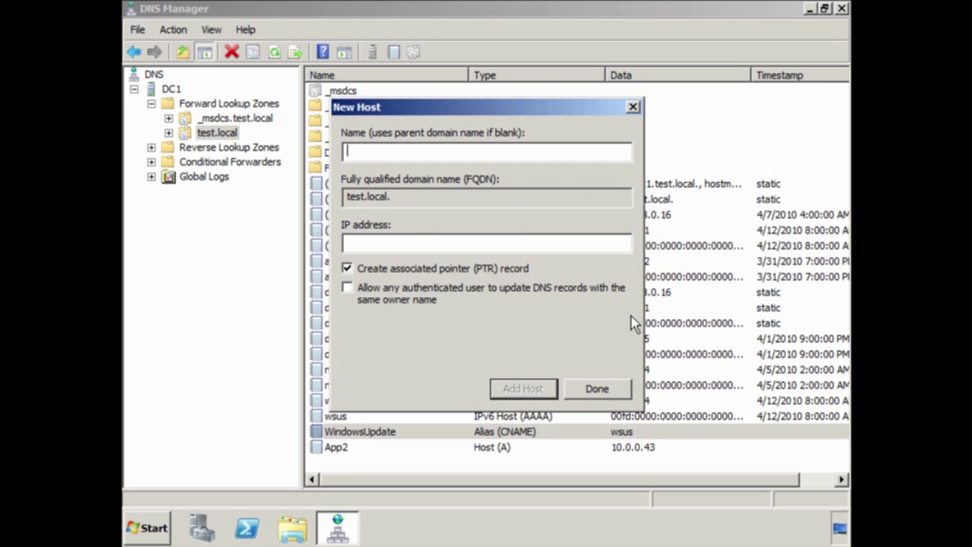
left_click(612, 388)
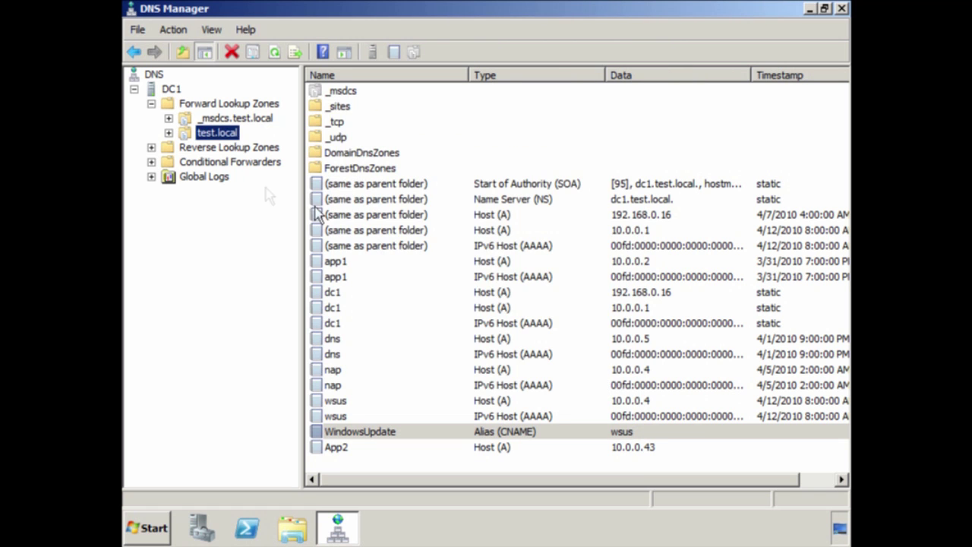
View the new 10.0.0.43 pointer record in the 0.0.10.in-addr.arpa reverse zone
left_click(151, 148)
left_click(239, 163)
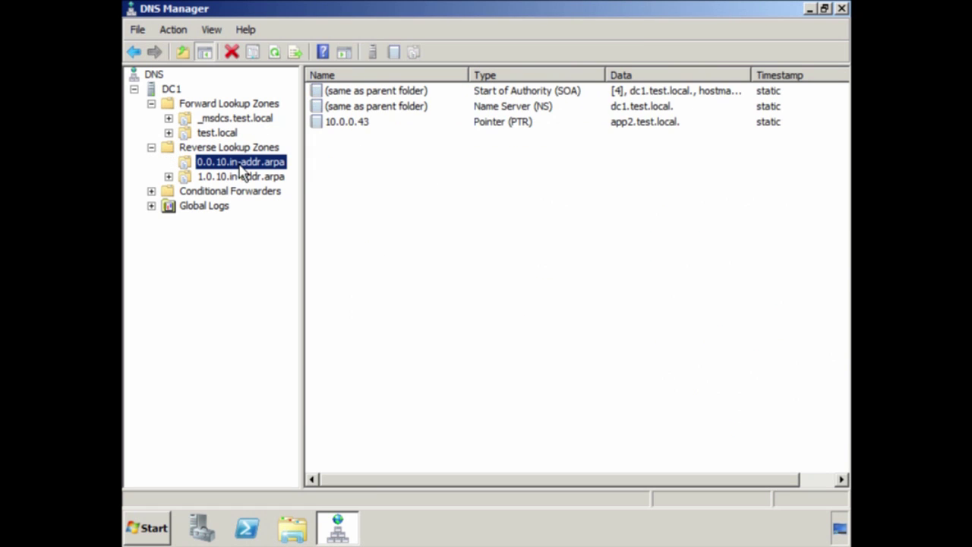
left_click(347, 124)
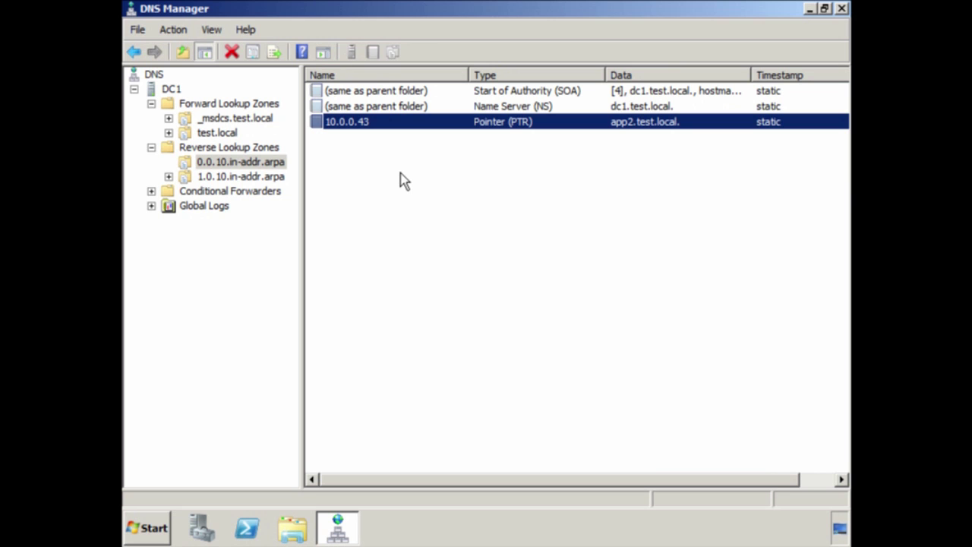
right_click(222, 132)
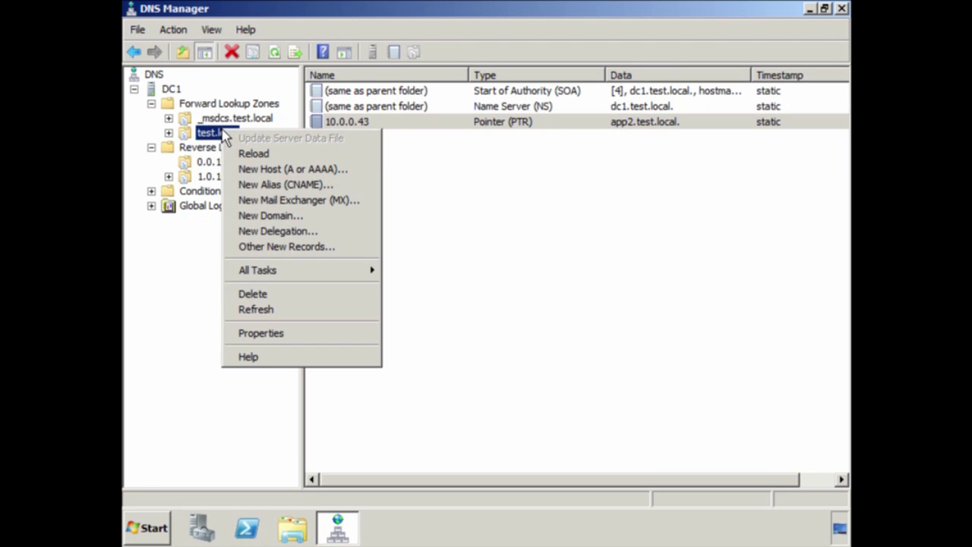
Add an MX record to test.local for mail server mail1.test.local with priority 10
left_click(375, 200)
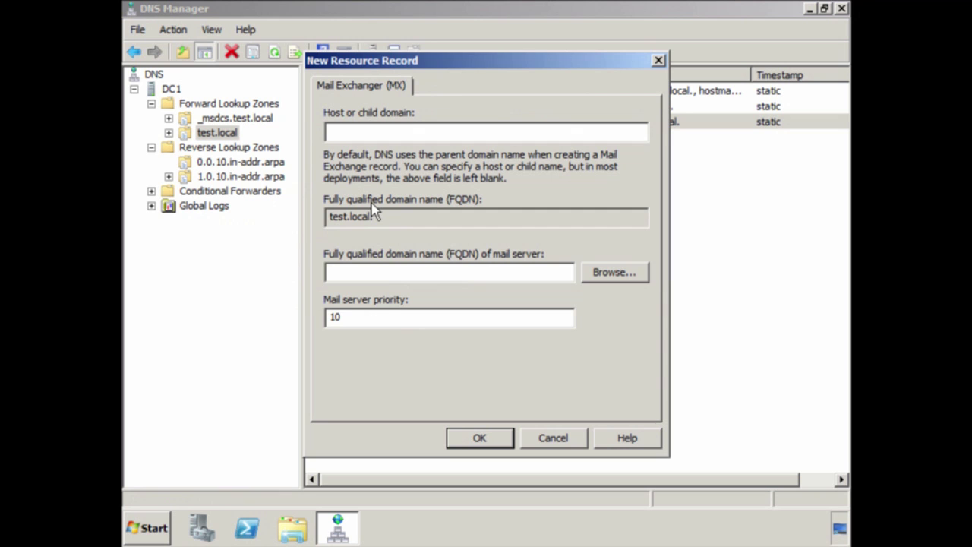
key("Tab")
key("Tab")
type("mail1.test.local")
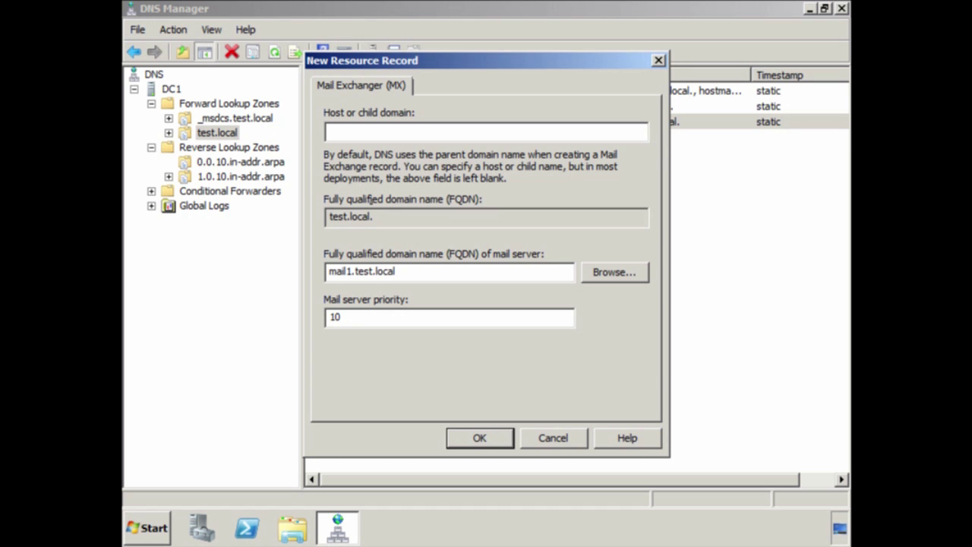
key("Tab")
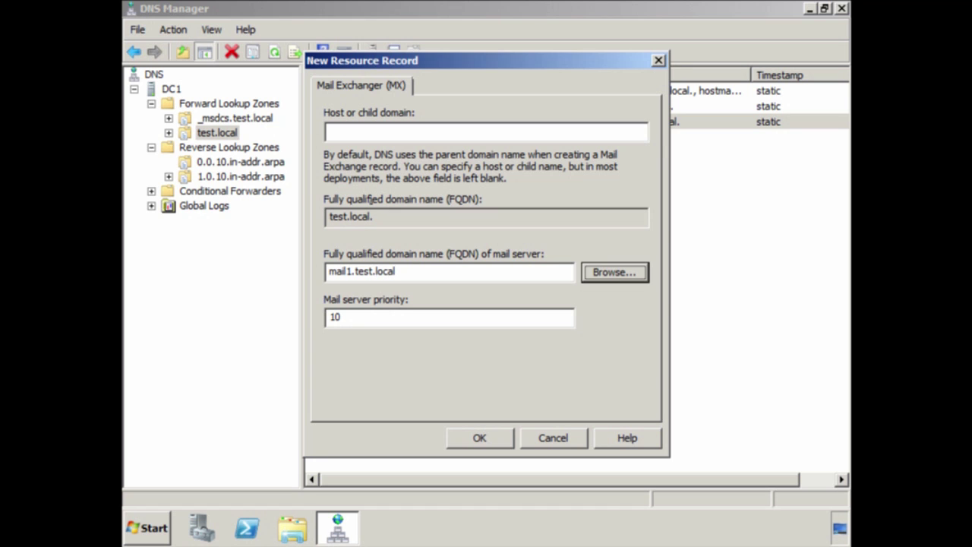
key("Tab")
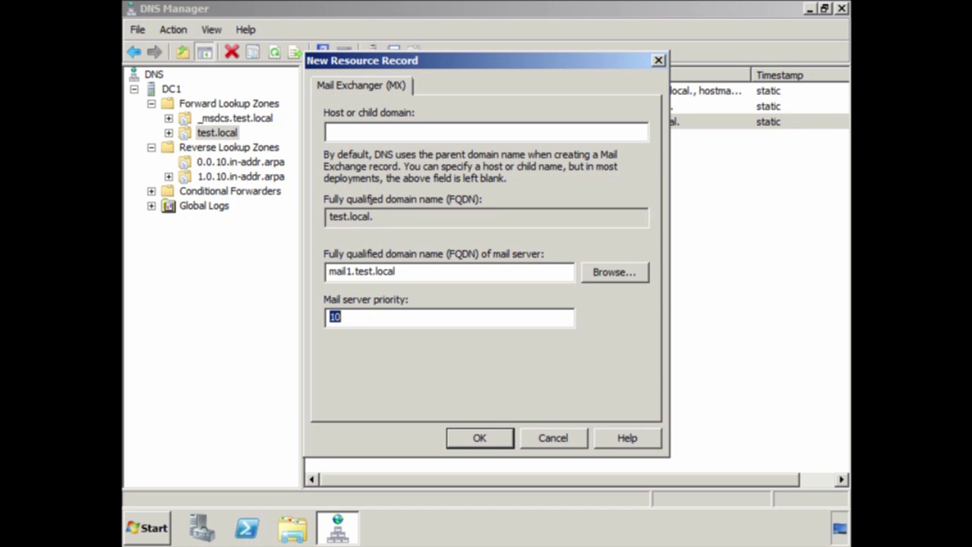
key("Tab")
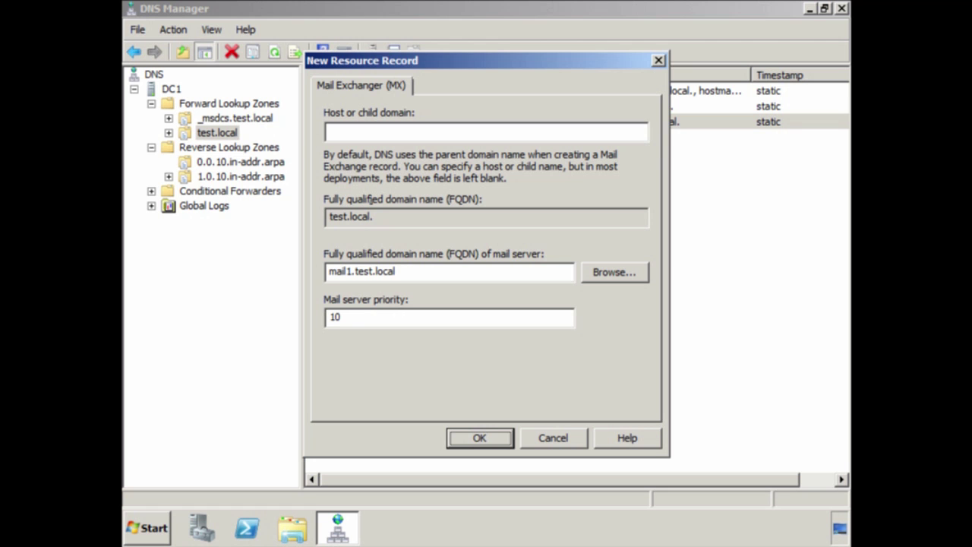
left_click(503, 438)
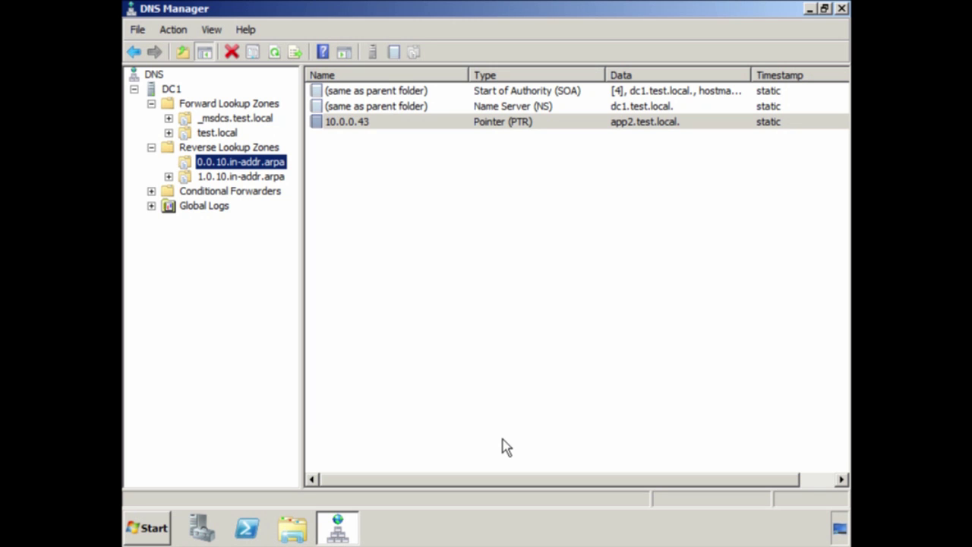
left_click(222, 134)
Browse the Other New Records types, select Service Location (SRV), and cancel without creating one
right_click(226, 136)
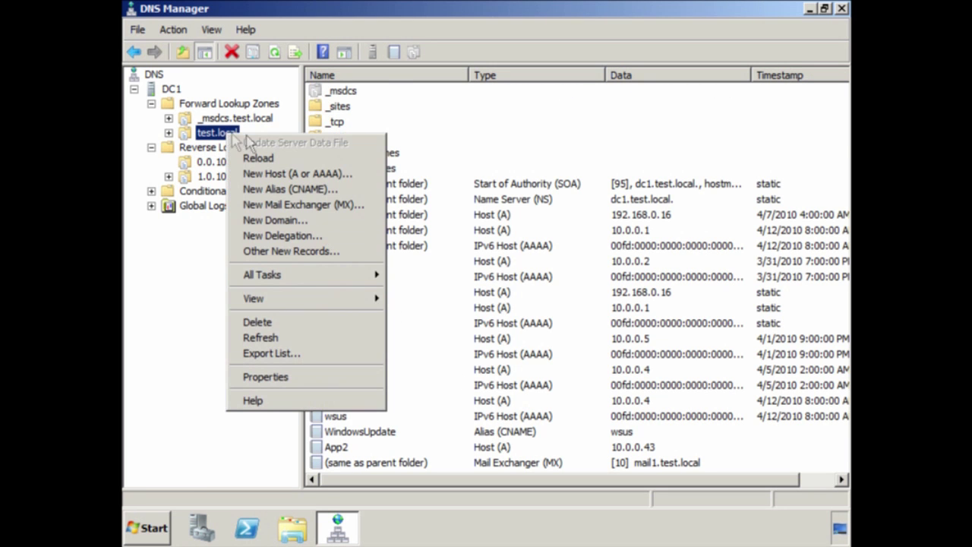
left_click(371, 254)
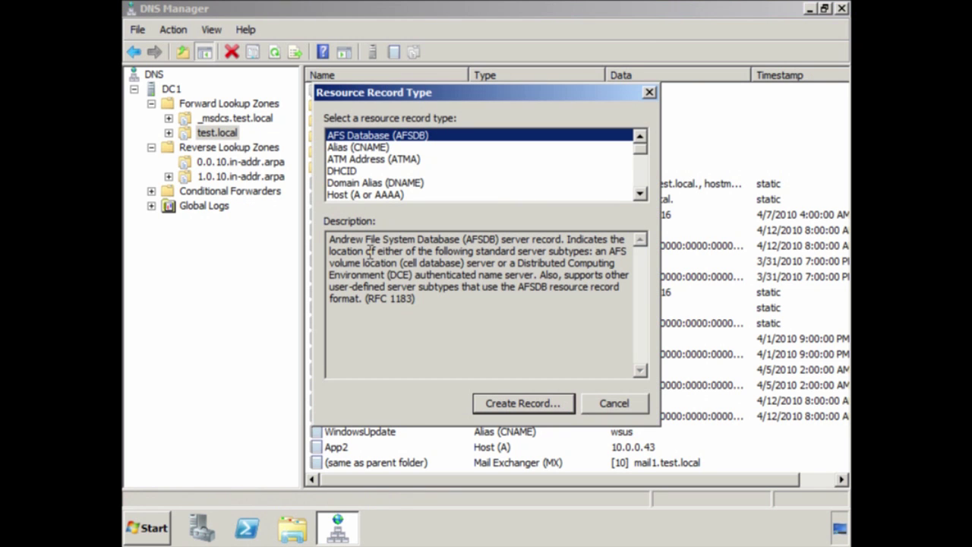
double_click(640, 195)
scroll(642, 195, "down", 5)
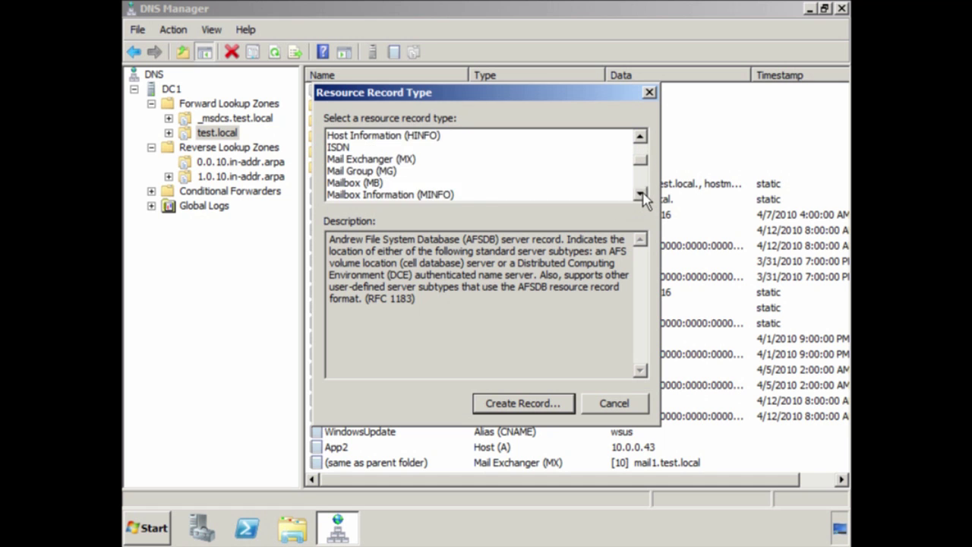
left_click(421, 148)
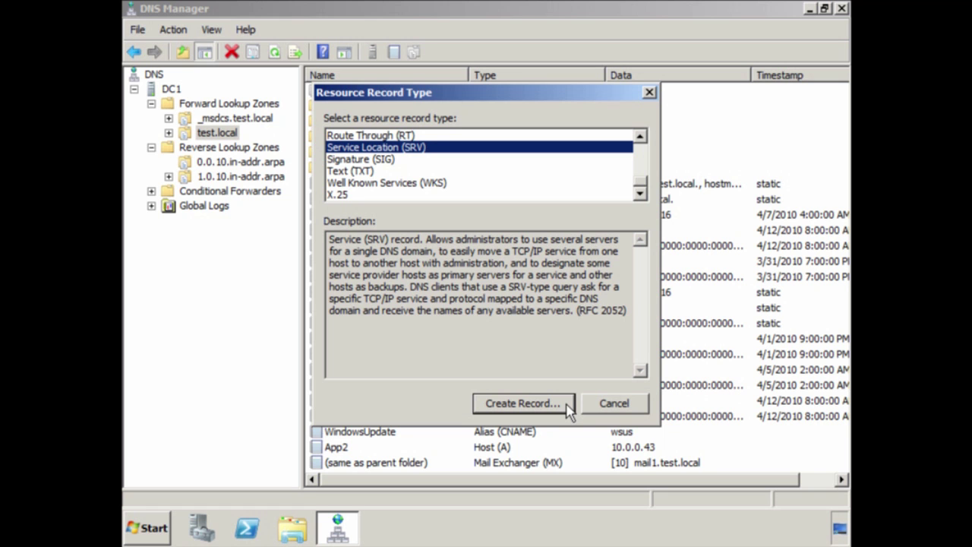
left_click(617, 405)
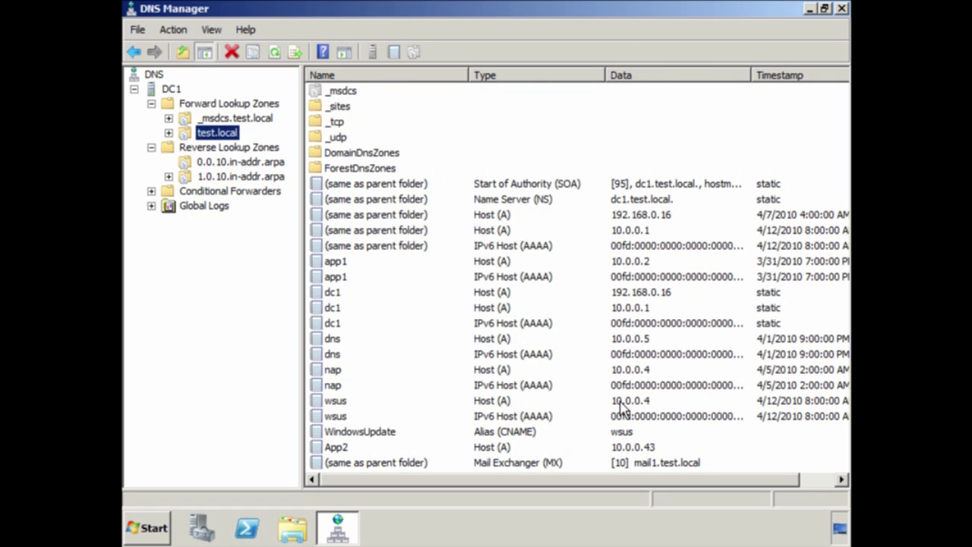
left_click(364, 262)
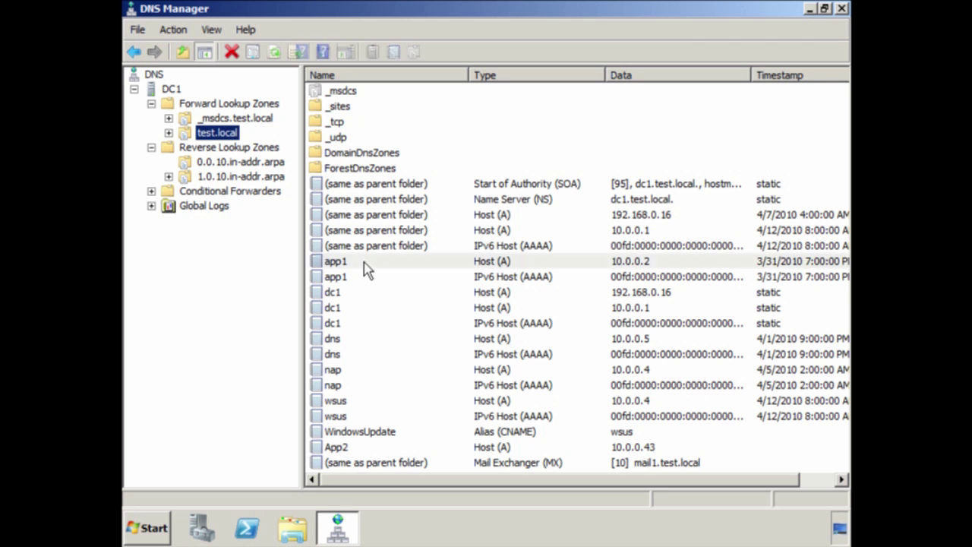
left_click(381, 305)
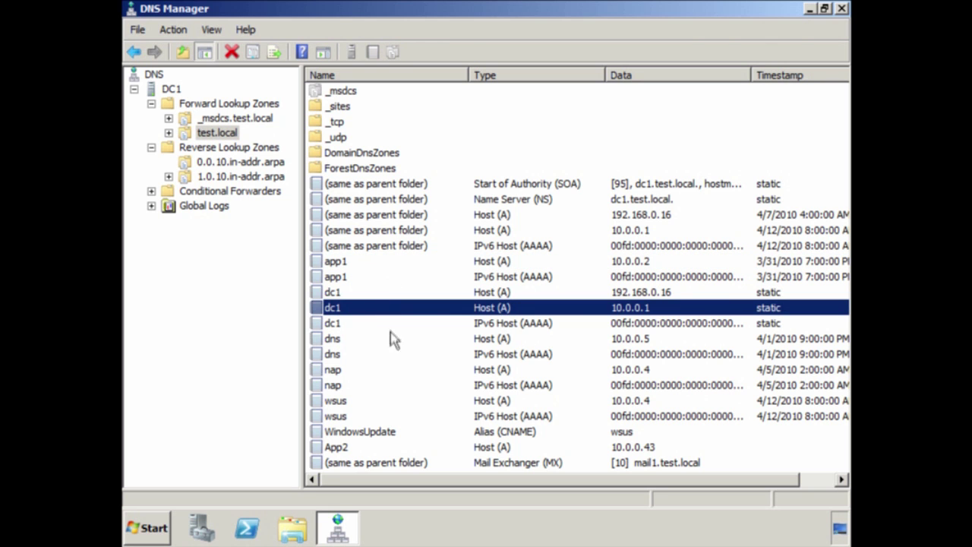
left_click(392, 338)
left_click(401, 370)
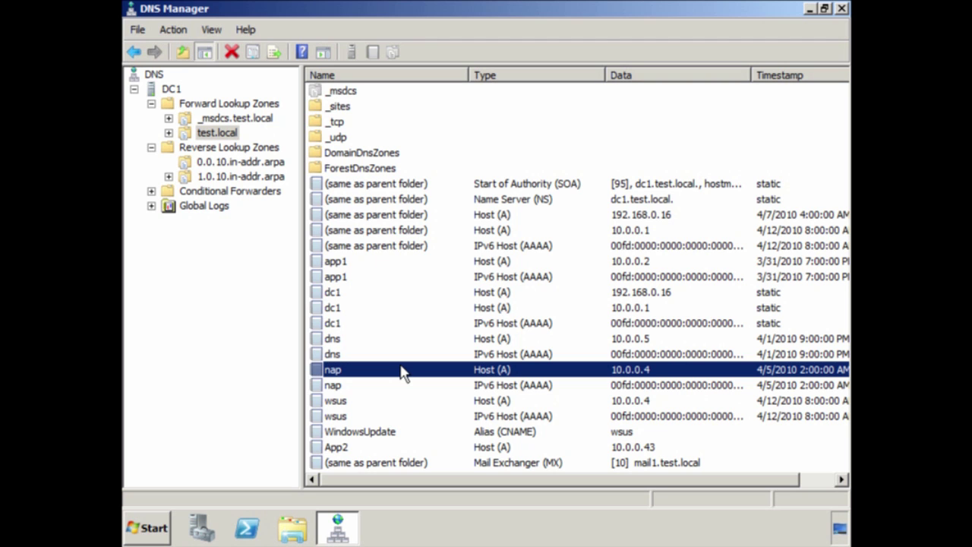
Start a new reverse zone as an Active Directory-integrated primary with domain-wide replication
left_click(210, 150)
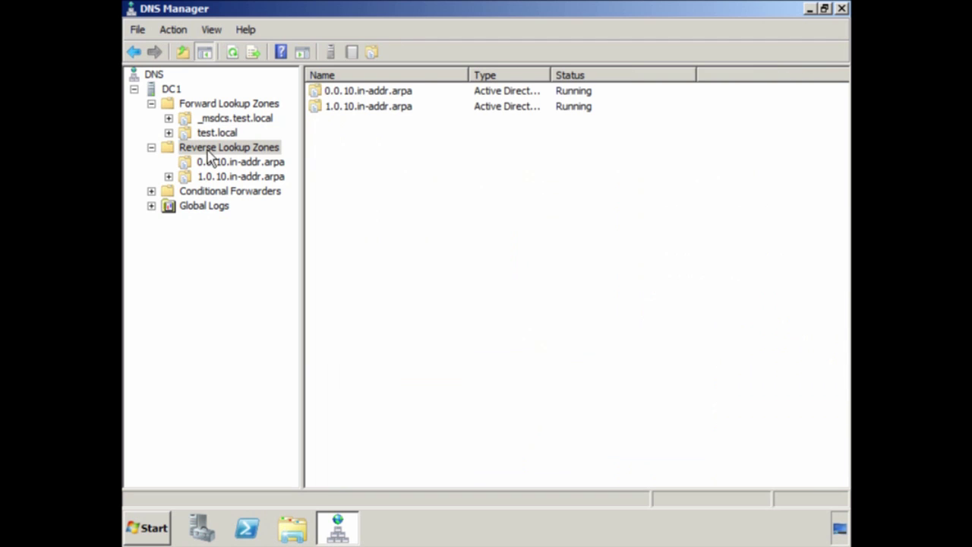
right_click(209, 154)
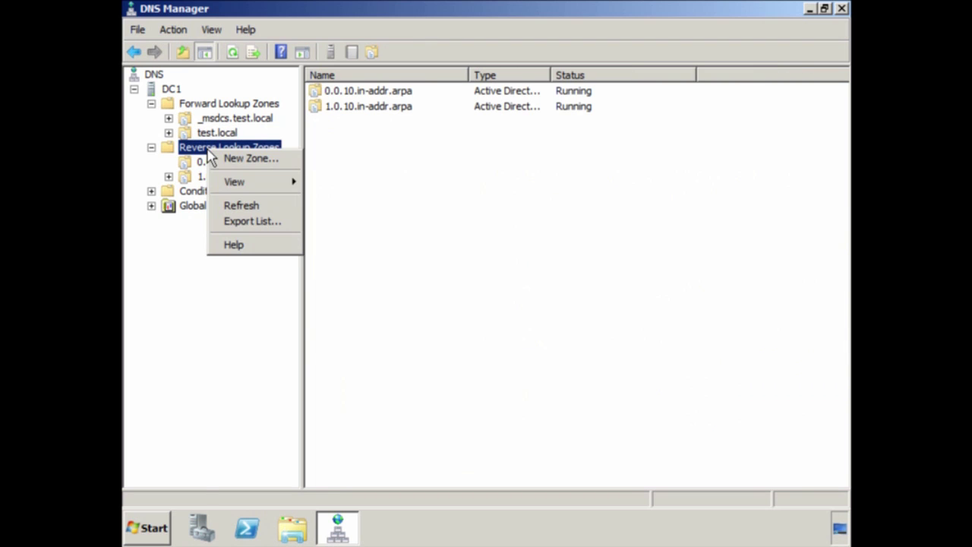
left_click(291, 163)
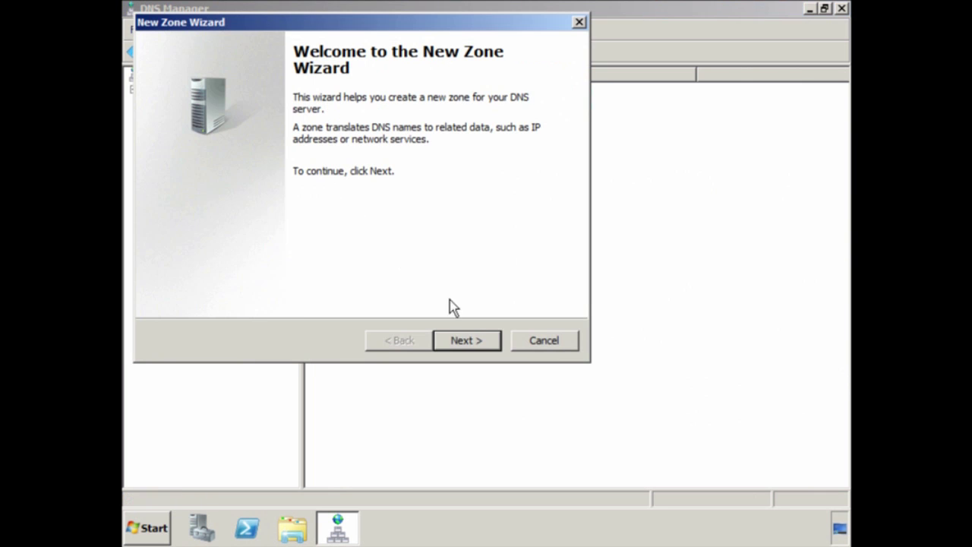
left_click(486, 342)
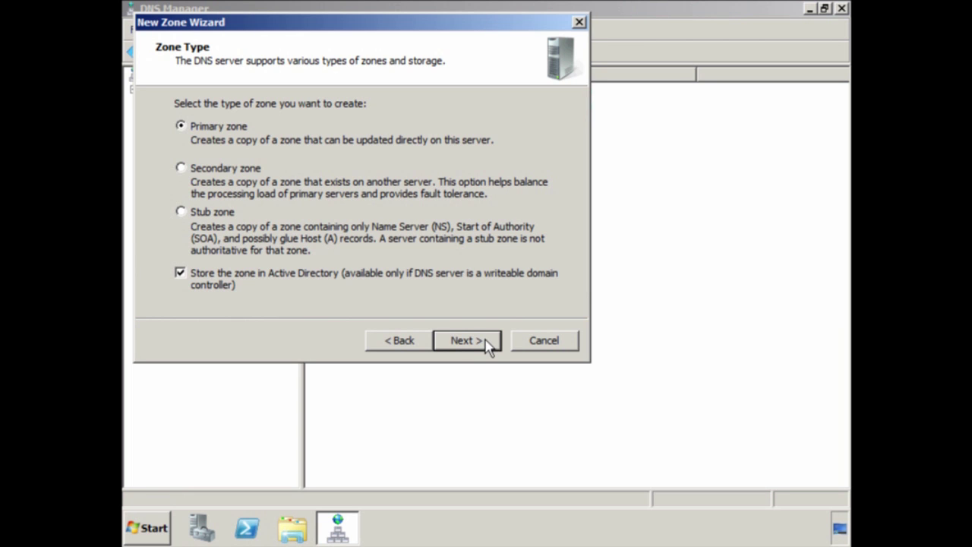
left_click(487, 342)
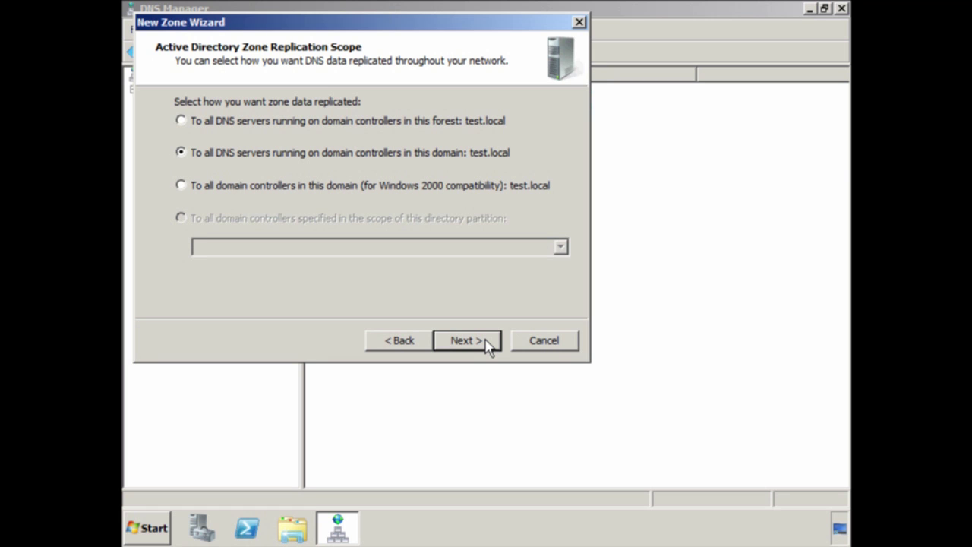
left_click(487, 342)
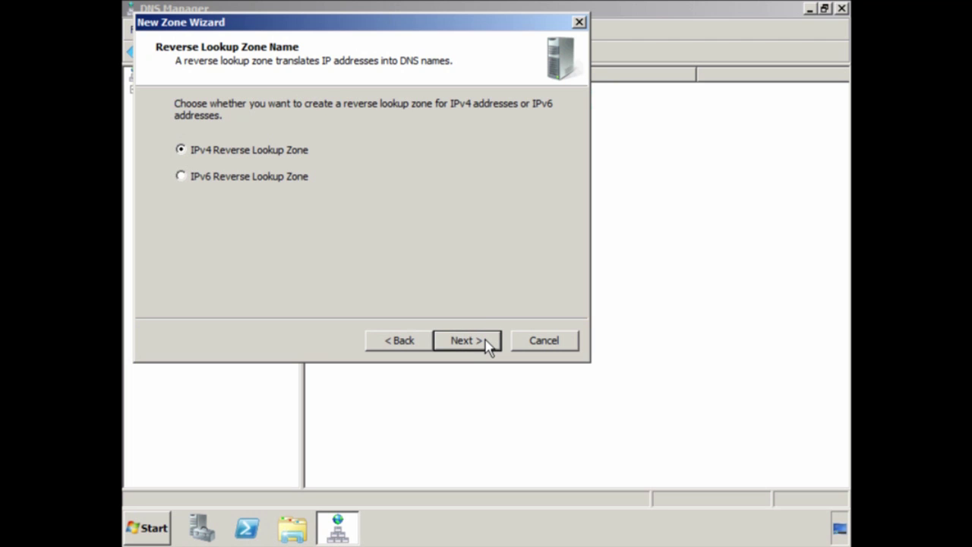
Make it an IPv6 reverse zone for prefix fd::/64 with secure-only dynamic updates
left_click(186, 176)
left_click(490, 346)
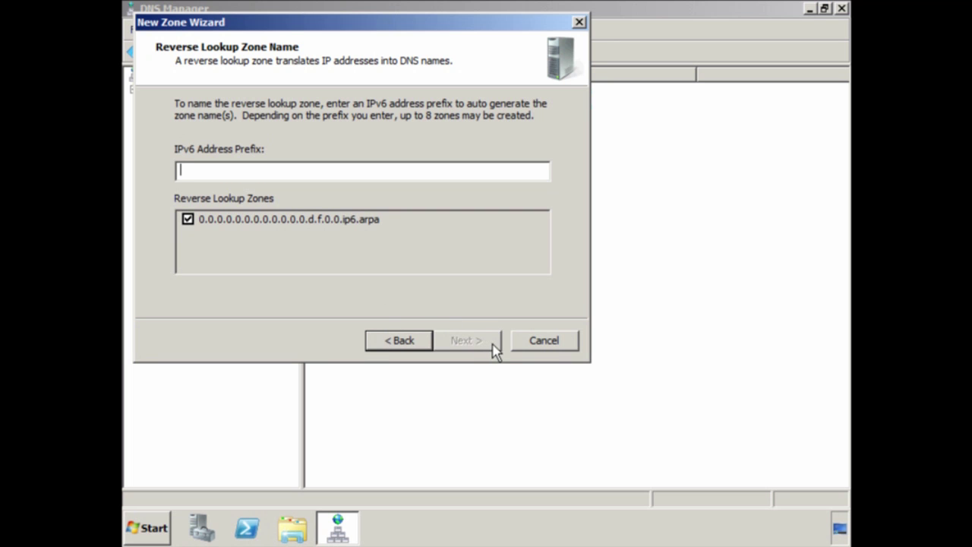
type("fd::/64")
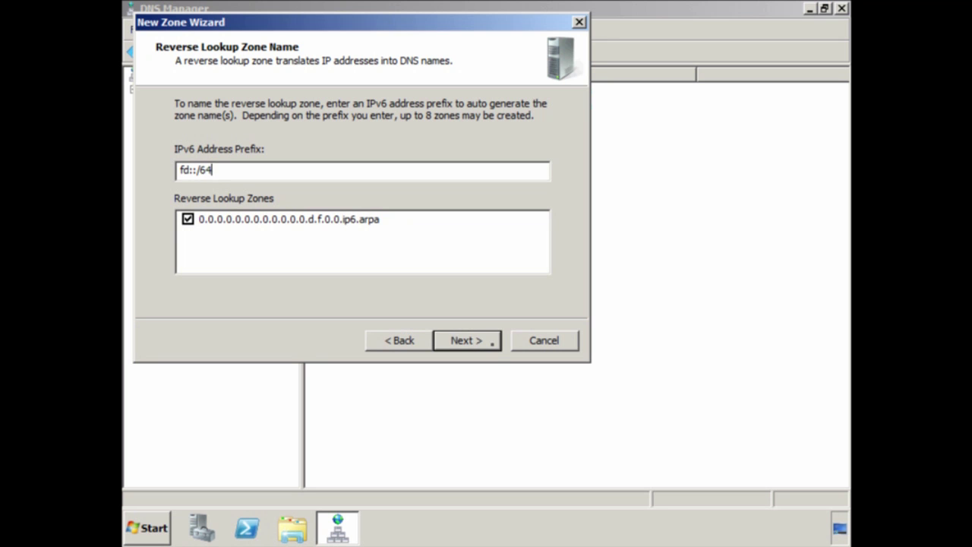
left_click(490, 343)
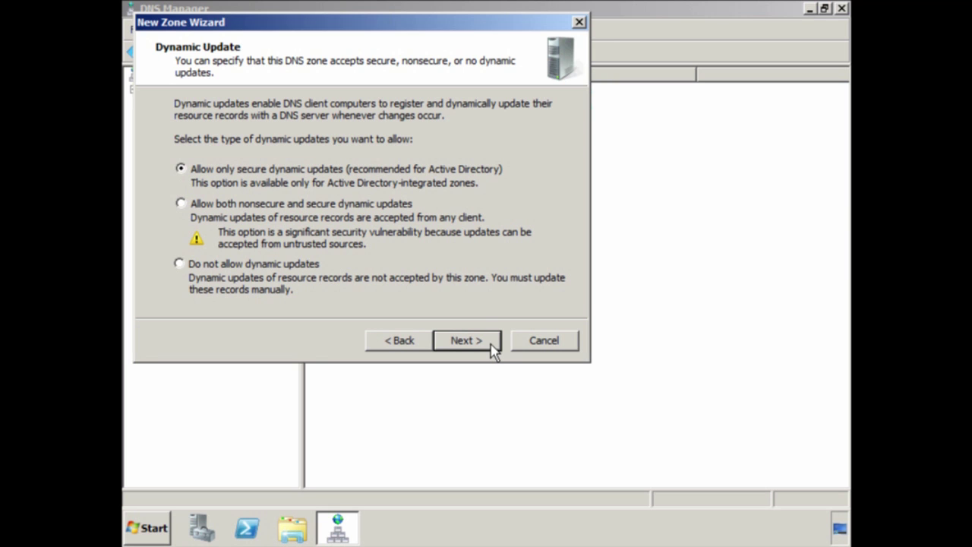
left_click(490, 344)
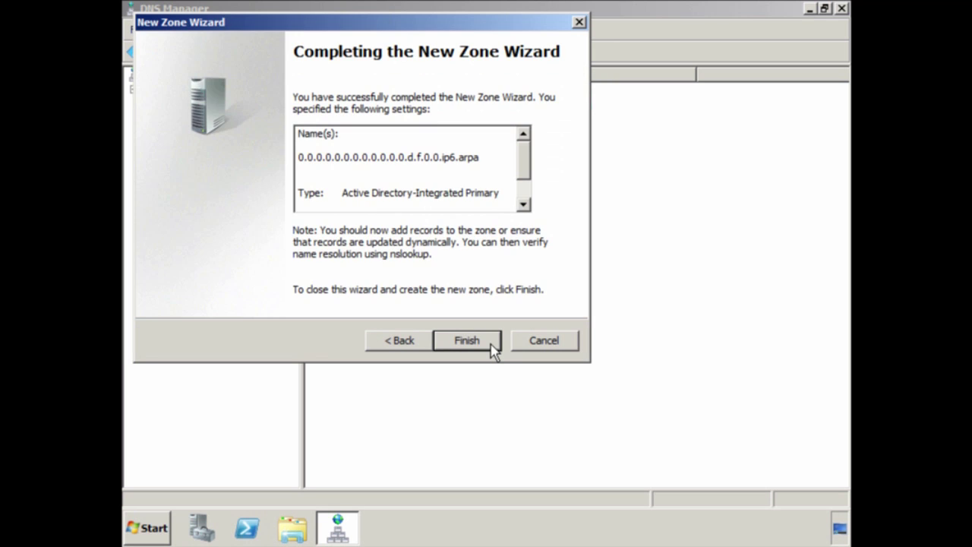
left_click(492, 346)
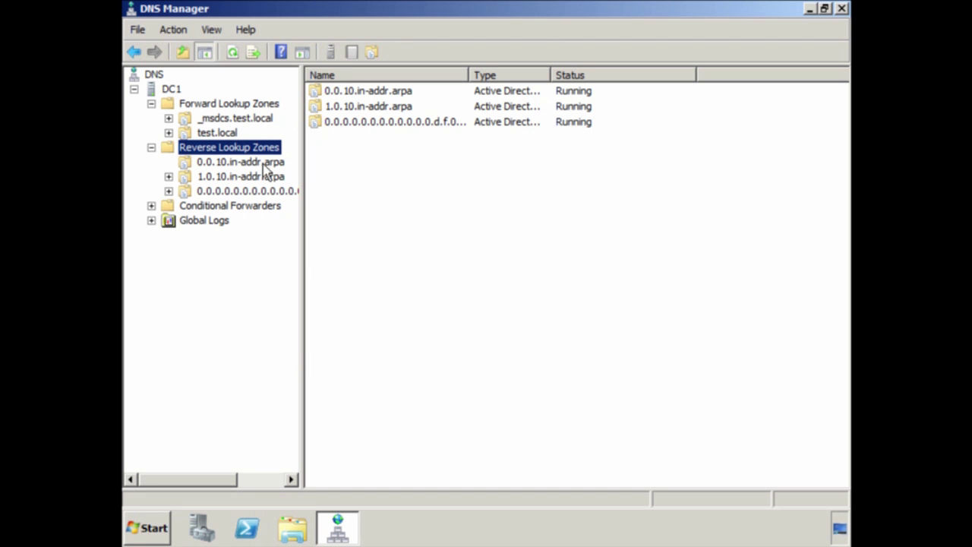
left_click(225, 133)
Add IPv6 host app2 at FD::43 with its PTR record, then return to test.local's records
right_click(225, 132)
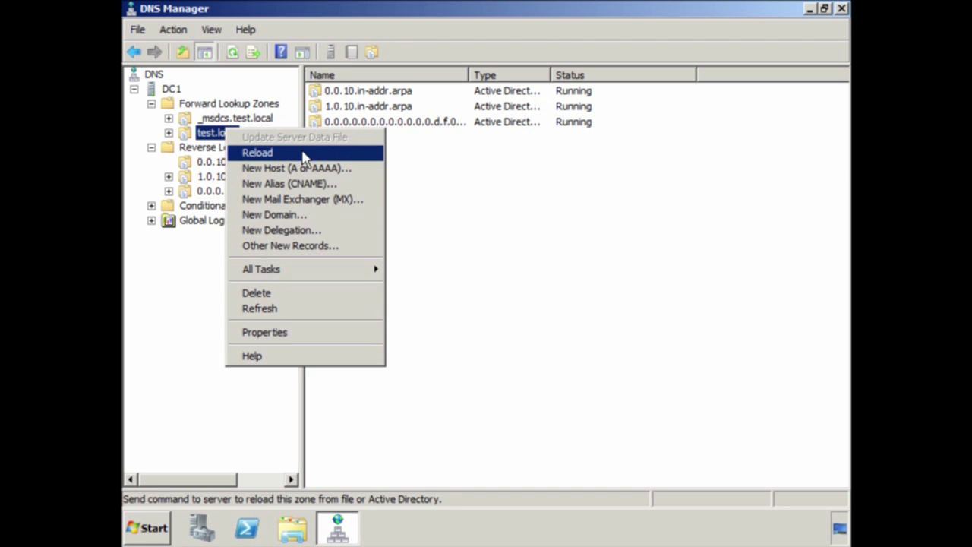
left_click(369, 176)
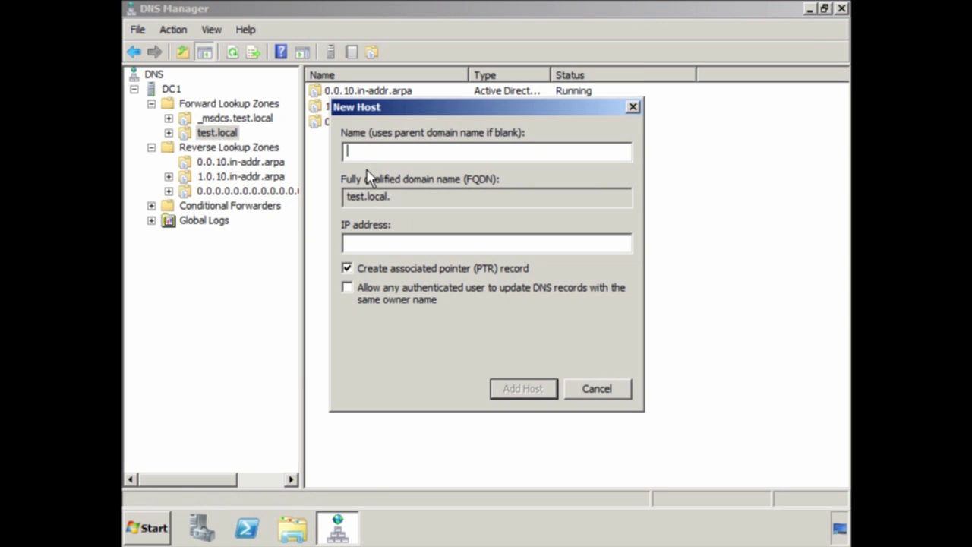
type("app2")
key("Tab")
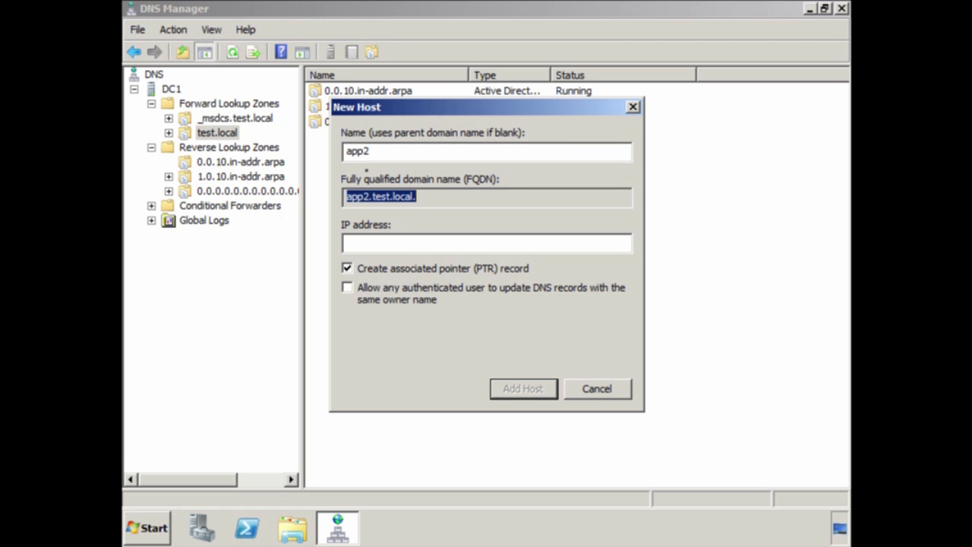
key("Tab")
type("FD::")
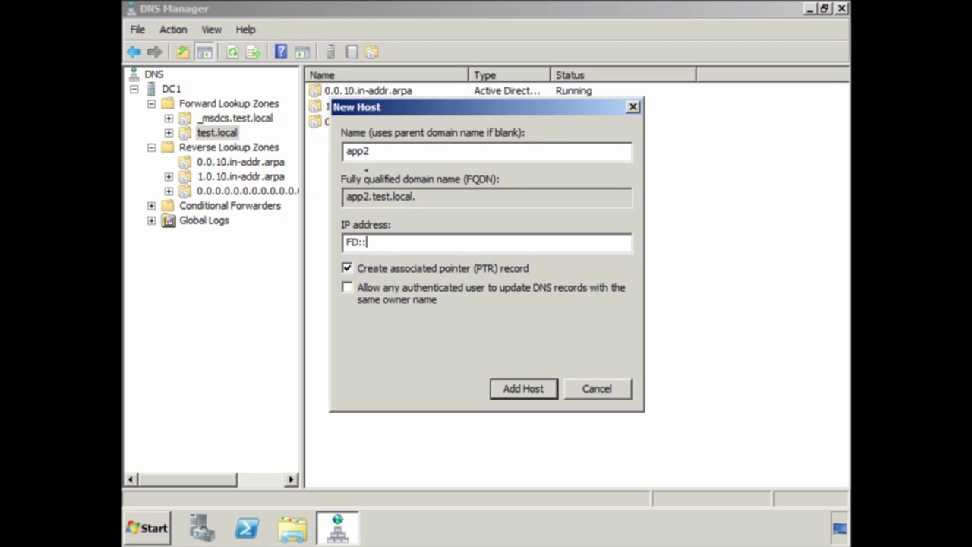
type("43")
key("Tab")
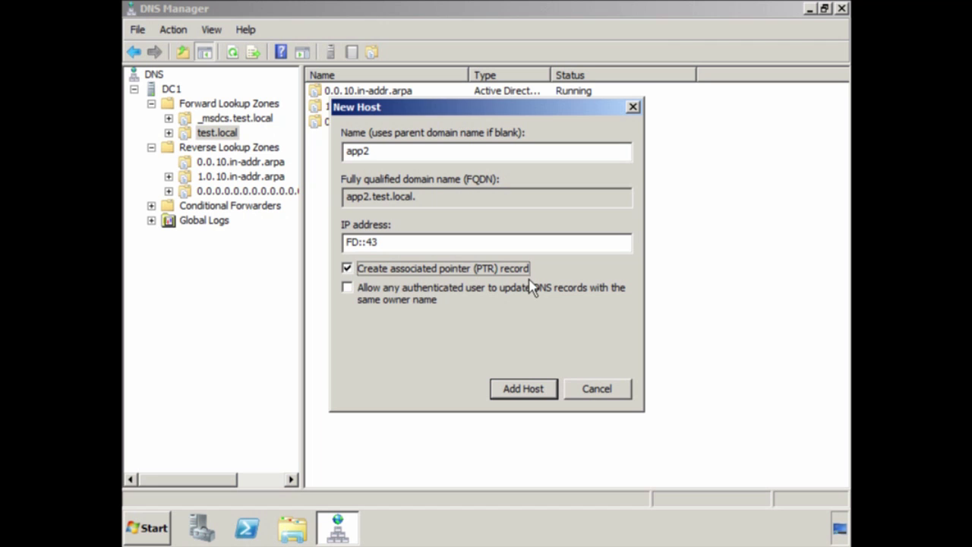
left_click(534, 396)
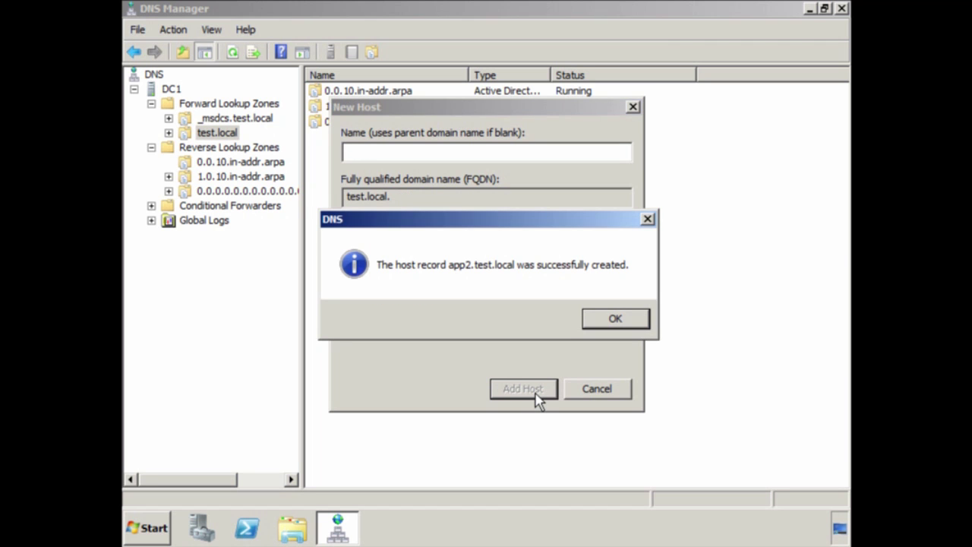
left_click(642, 320)
left_click(623, 390)
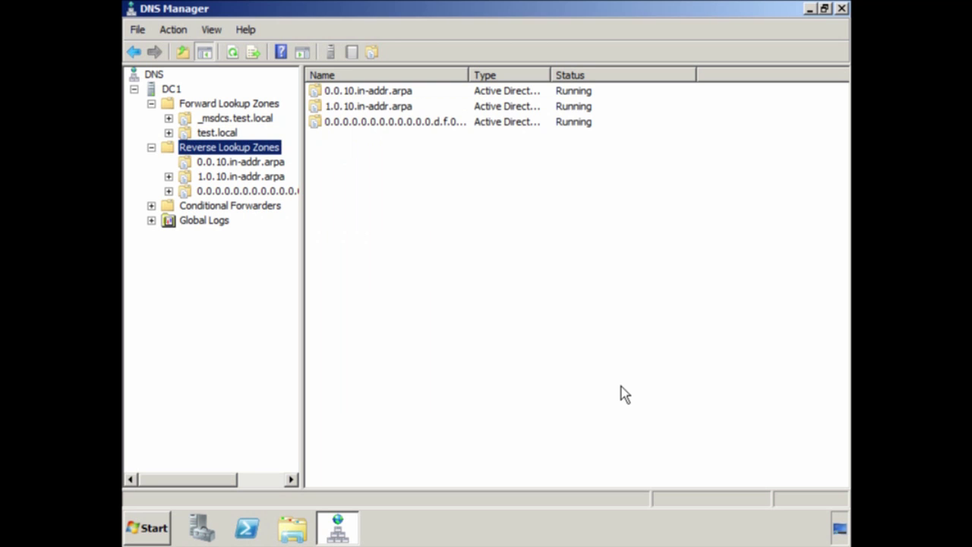
left_click(217, 132)
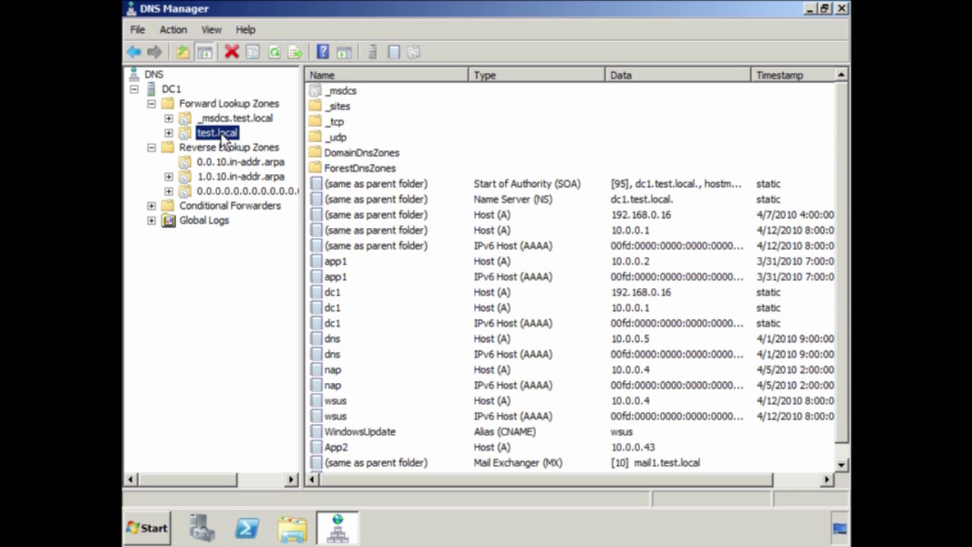
Confirm the WindowsUpdate and app2 records, then open the _udp folder's _kerberos and _kpasswd SRV records
left_click(404, 430)
scroll(403, 429, "down", 1)
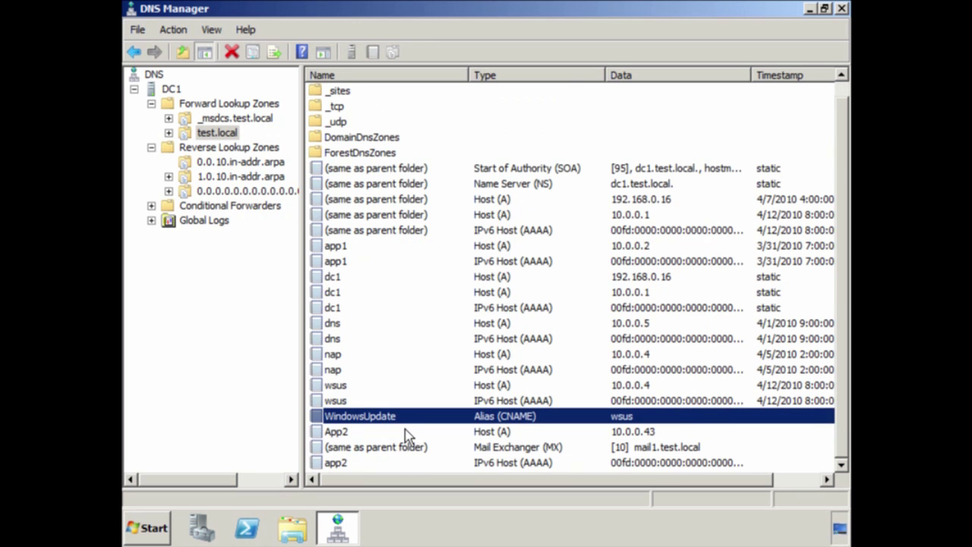
left_click(426, 461)
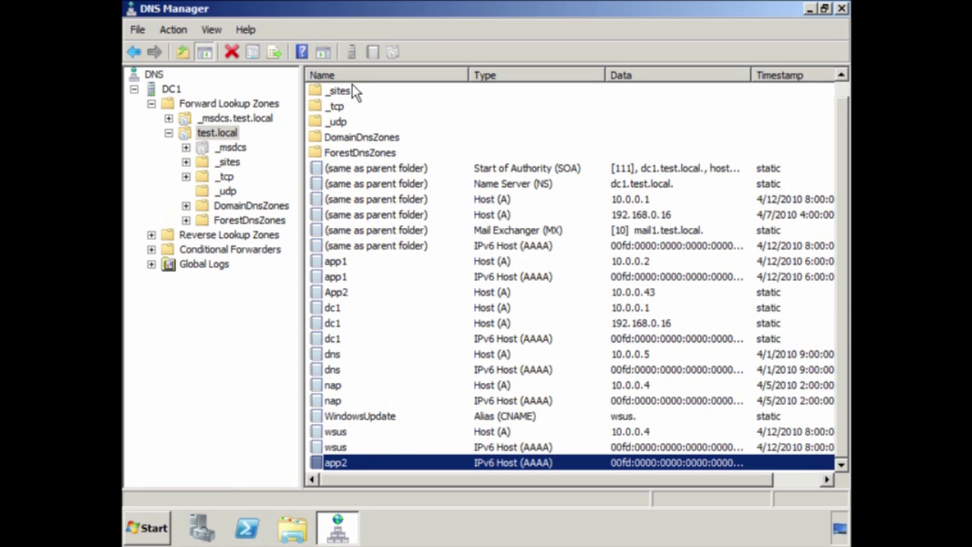
left_click(340, 92)
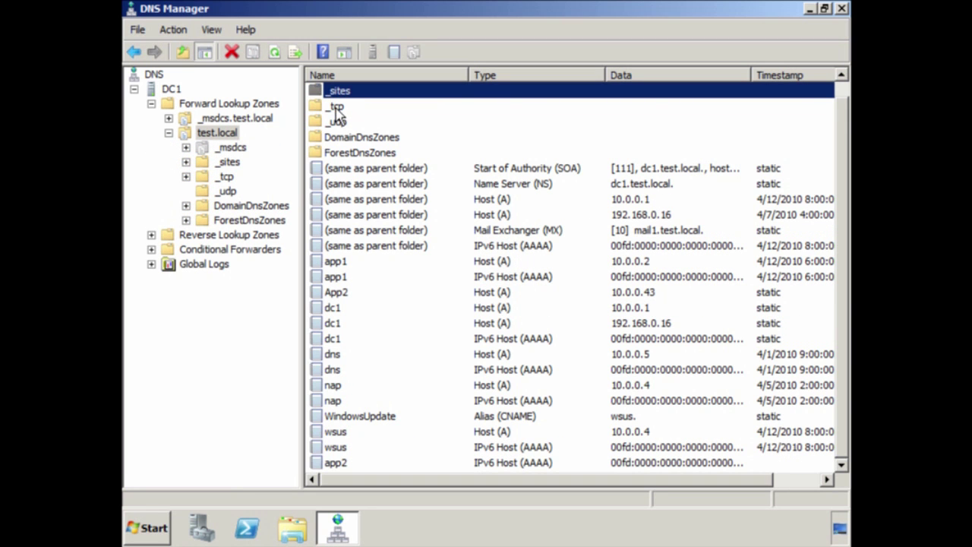
left_click(337, 109)
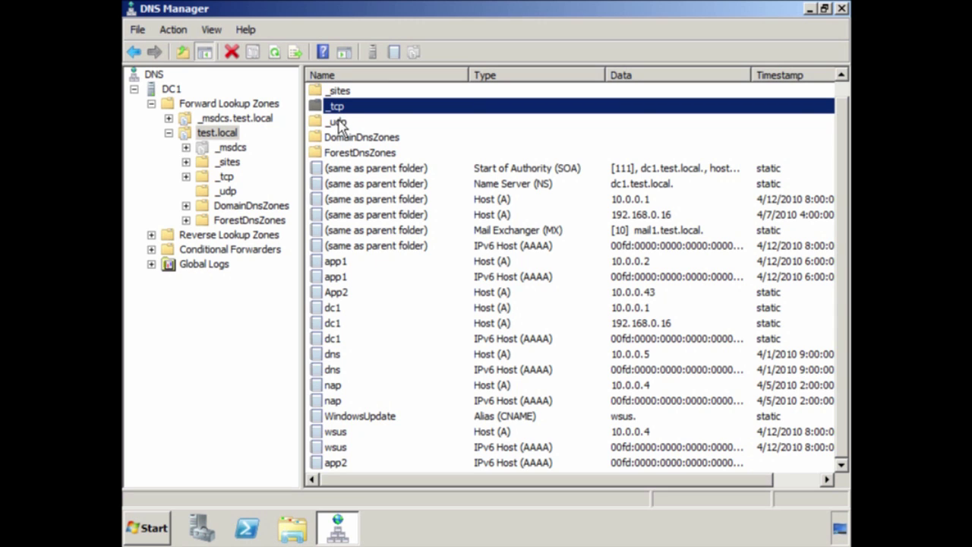
left_click(339, 125)
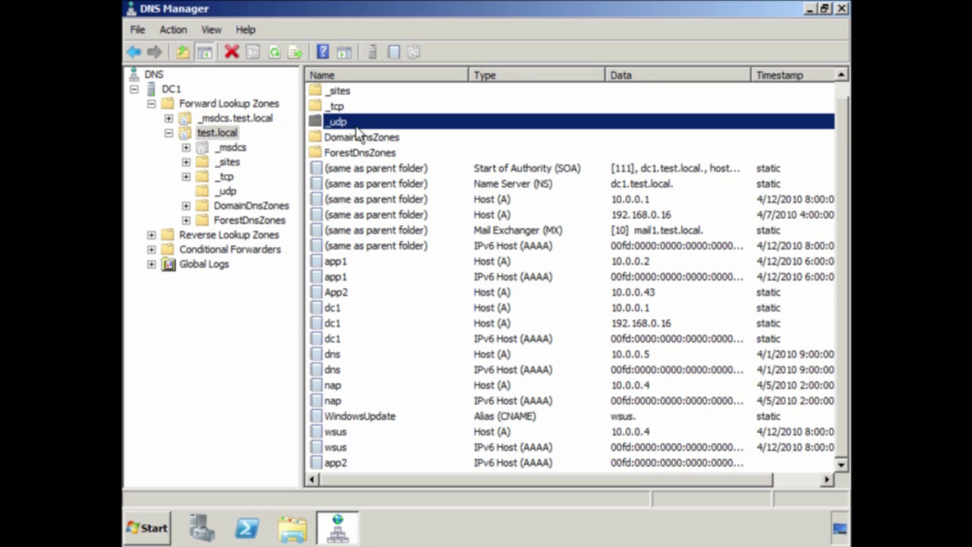
double_click(356, 127)
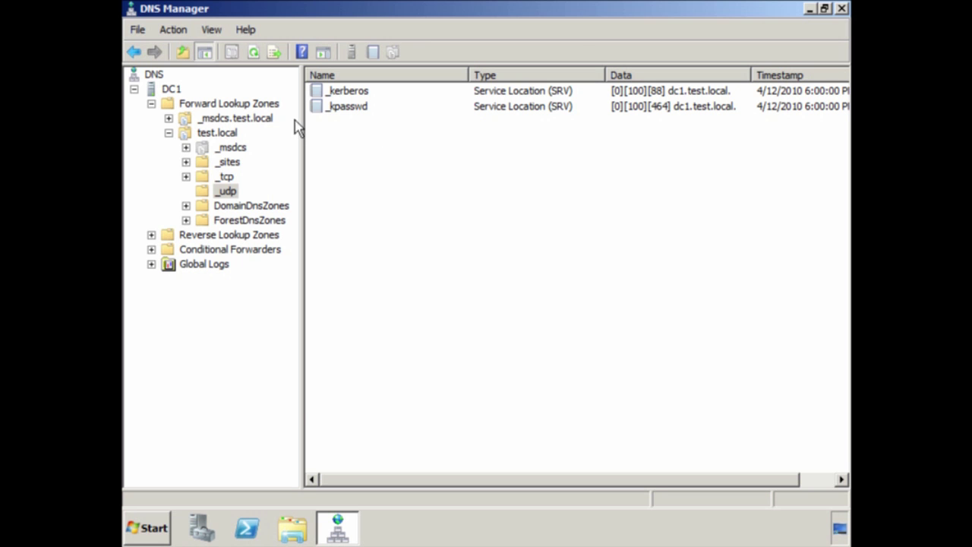
In test.local's properties, keep dynamic updates at Secure only and open the Aging settings
right_click(220, 133)
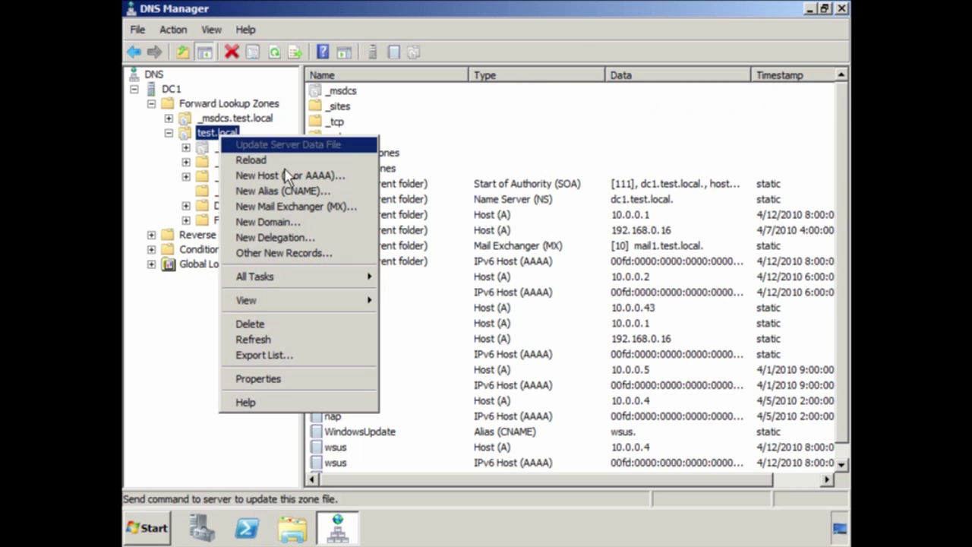
left_click(372, 379)
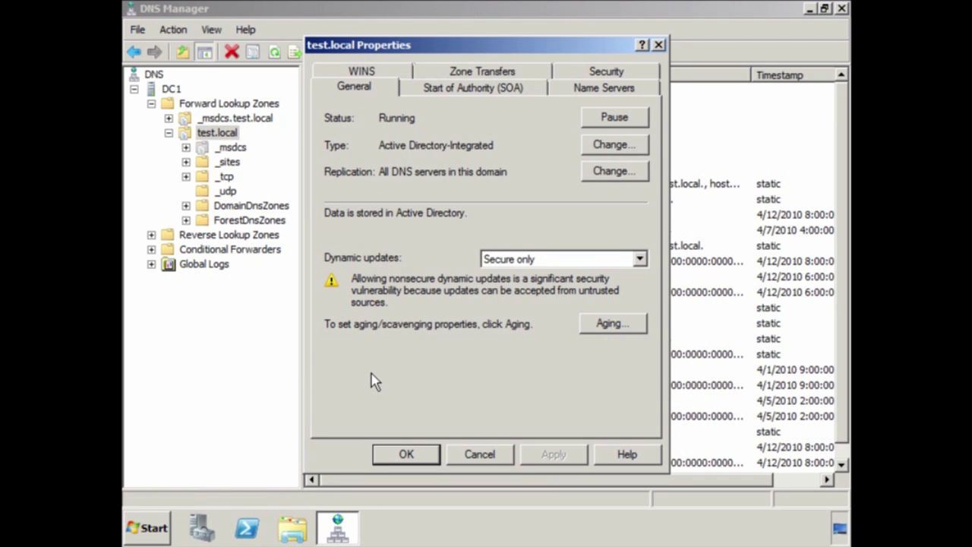
left_click(640, 260)
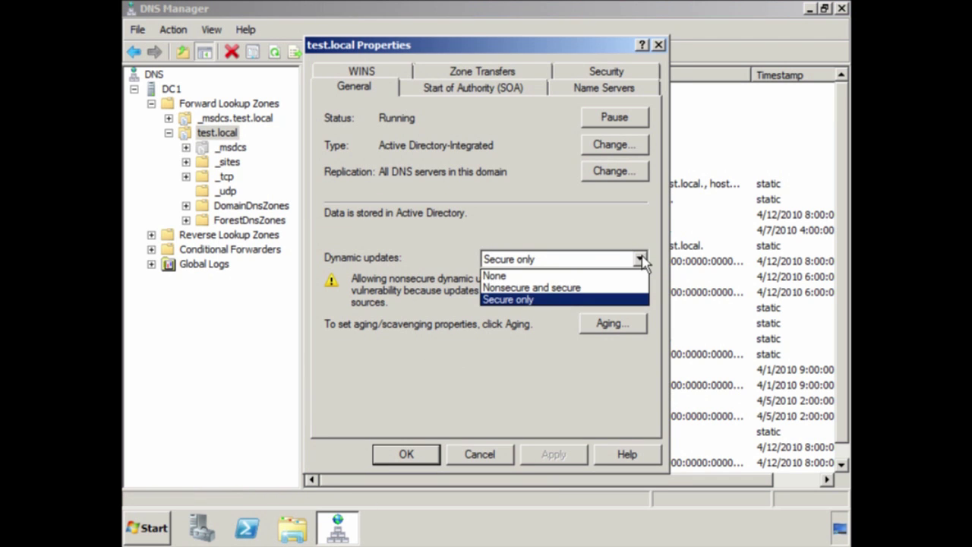
left_click(642, 302)
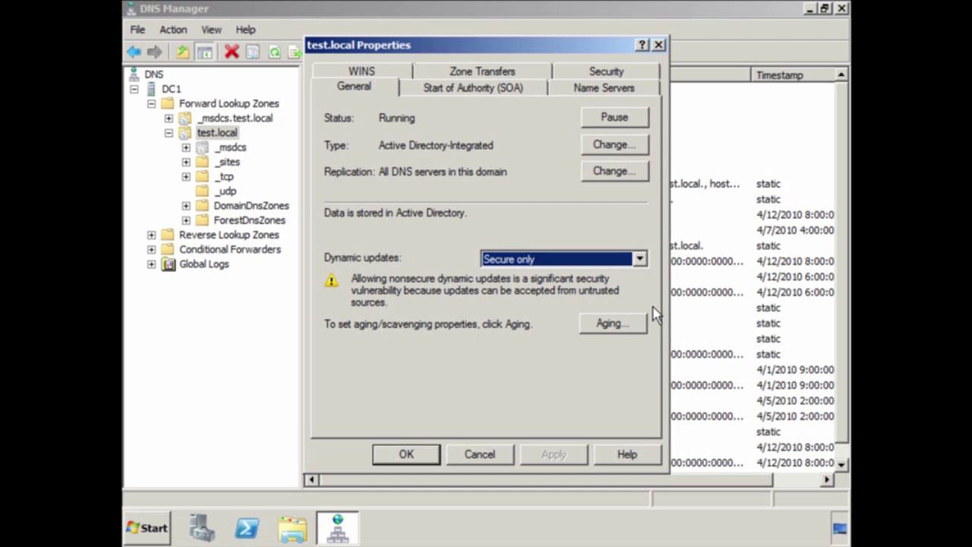
left_click(642, 325)
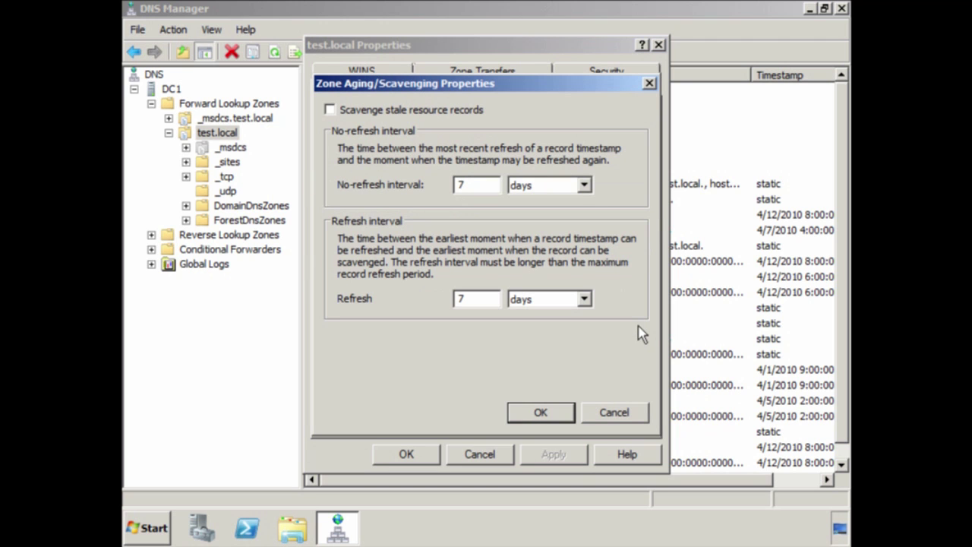
Tick Scavenge stale resource records, then cancel out of Zone Aging and test.local Properties
left_click(331, 110)
left_click(638, 414)
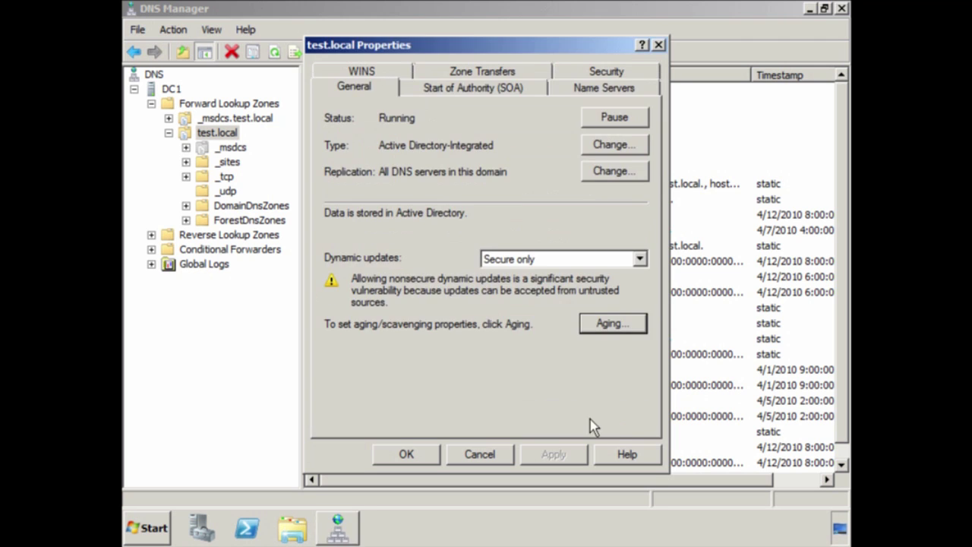
left_click(506, 455)
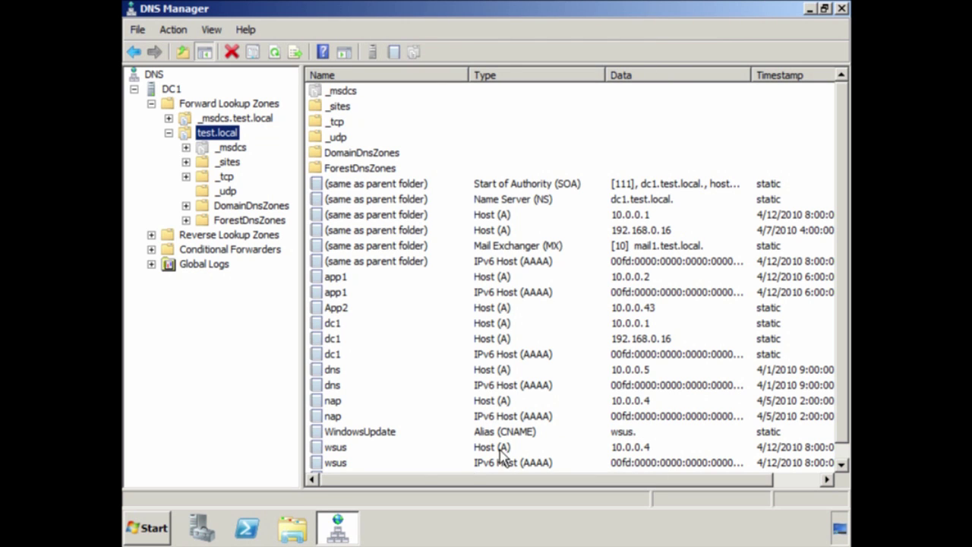
Launch the DHCP console from Administrative Tools
left_click(160, 528)
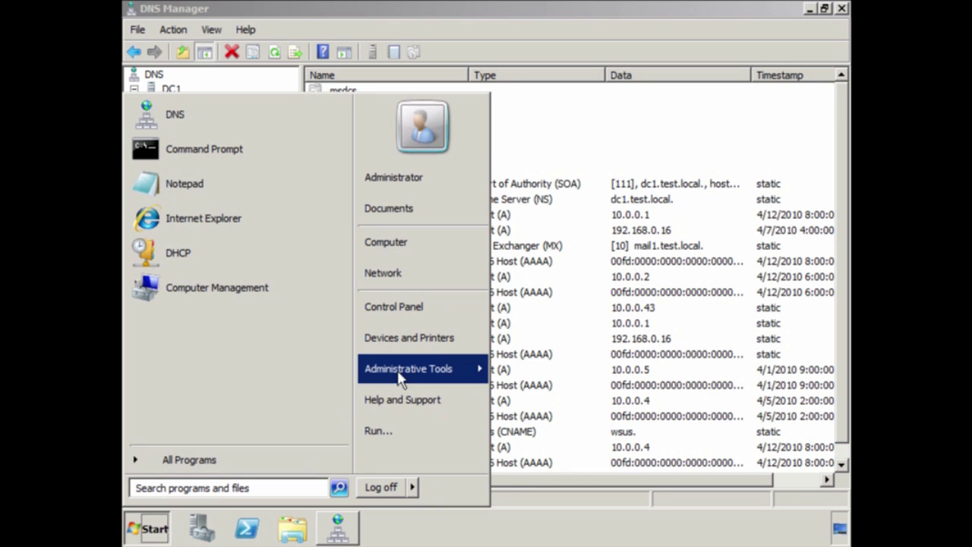
mouse_move(409, 370)
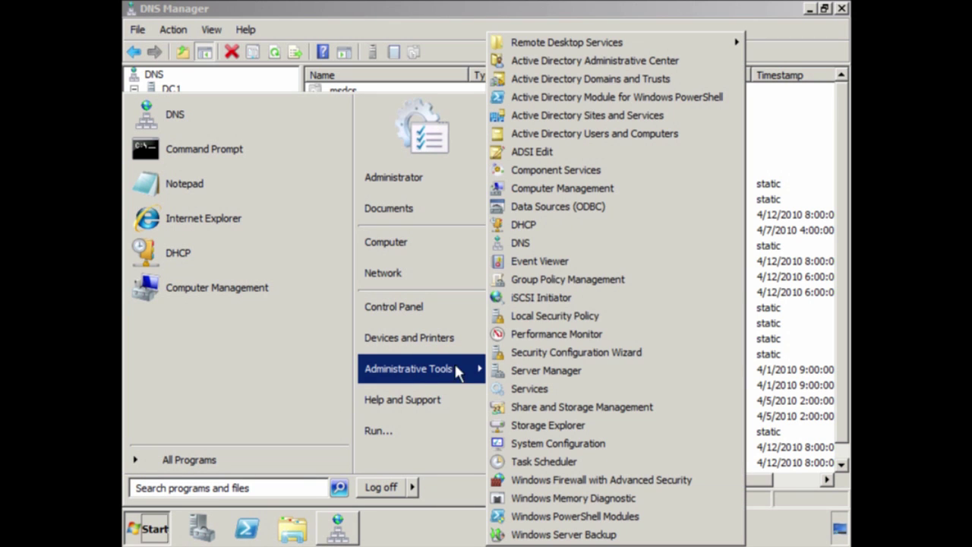
left_click(658, 228)
In dc1.test.local IPv4 Properties, choose to always dynamically update DNS A and PTR records
left_click(134, 90)
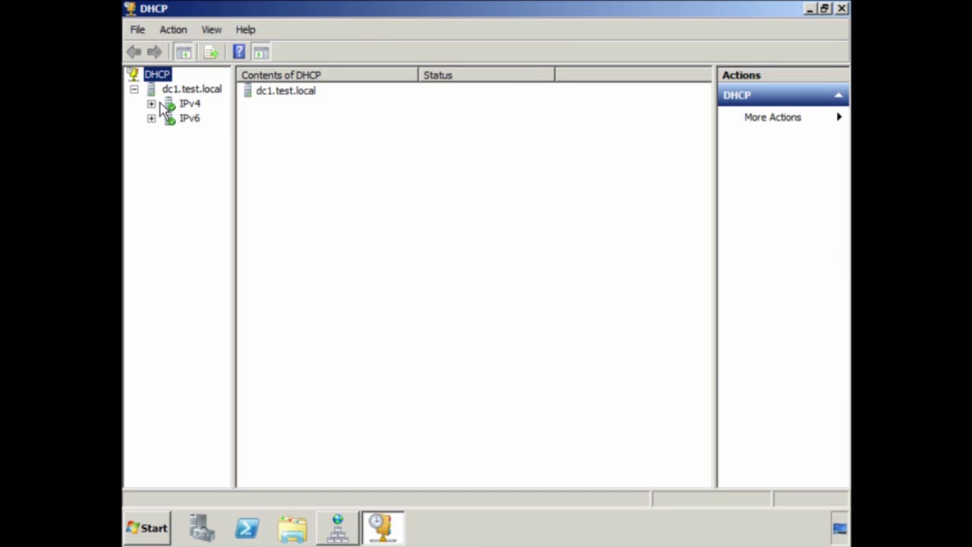
double_click(186, 105)
right_click(191, 110)
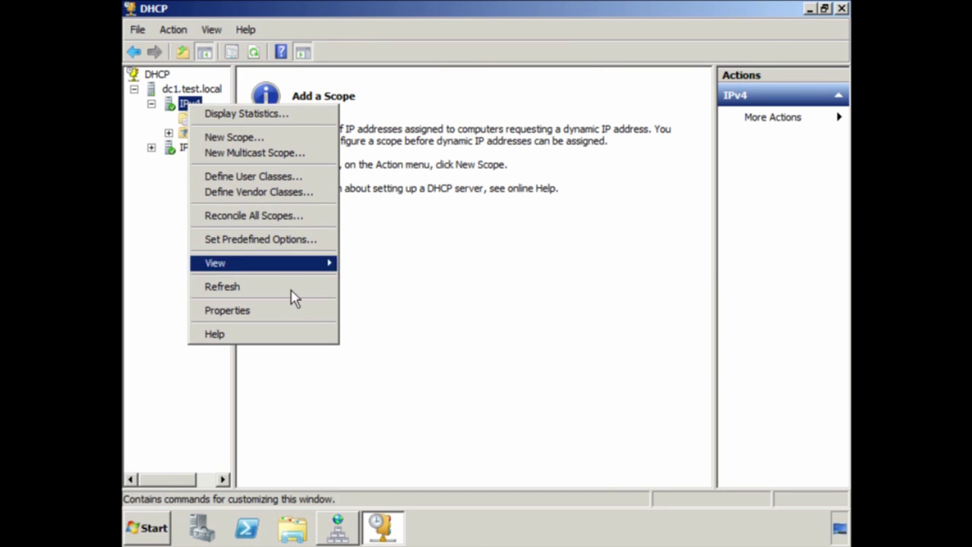
left_click(327, 312)
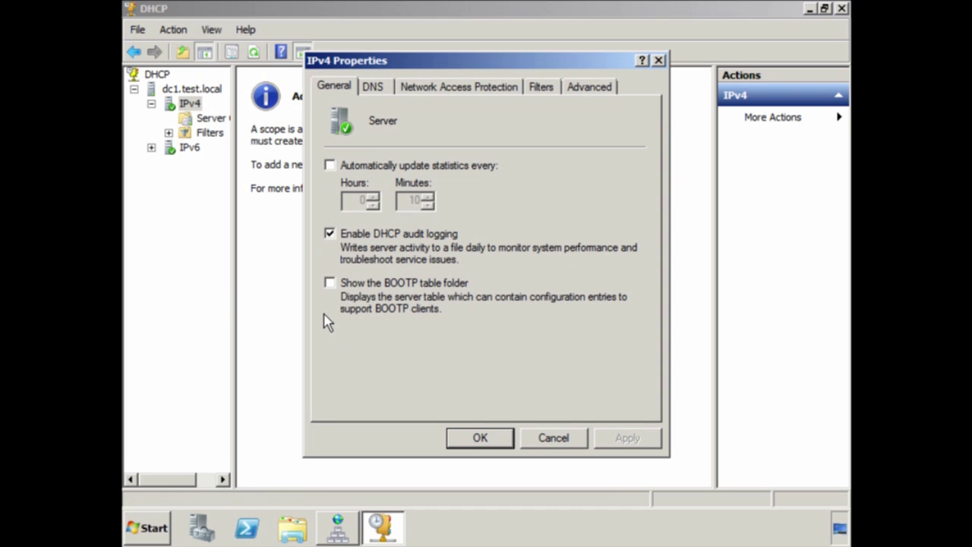
left_click(377, 87)
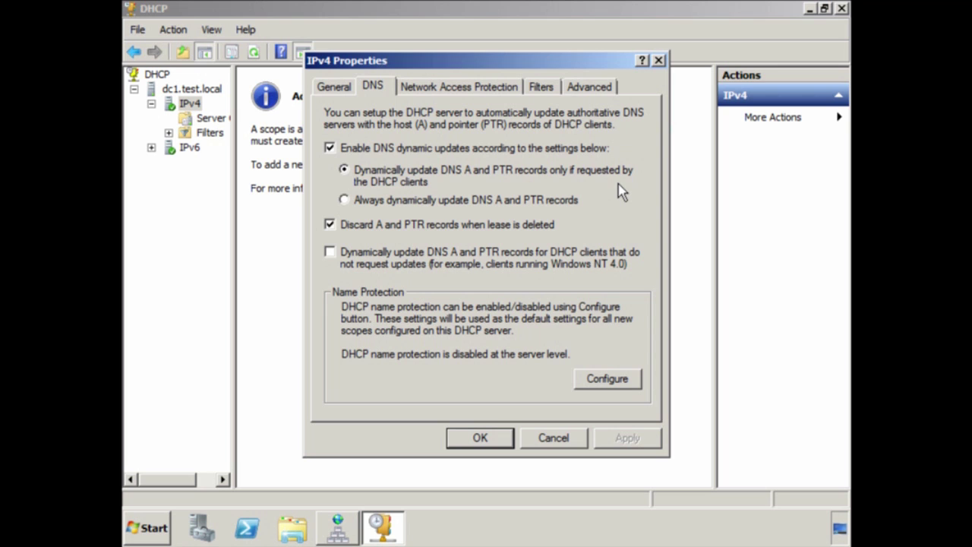
left_click(344, 200)
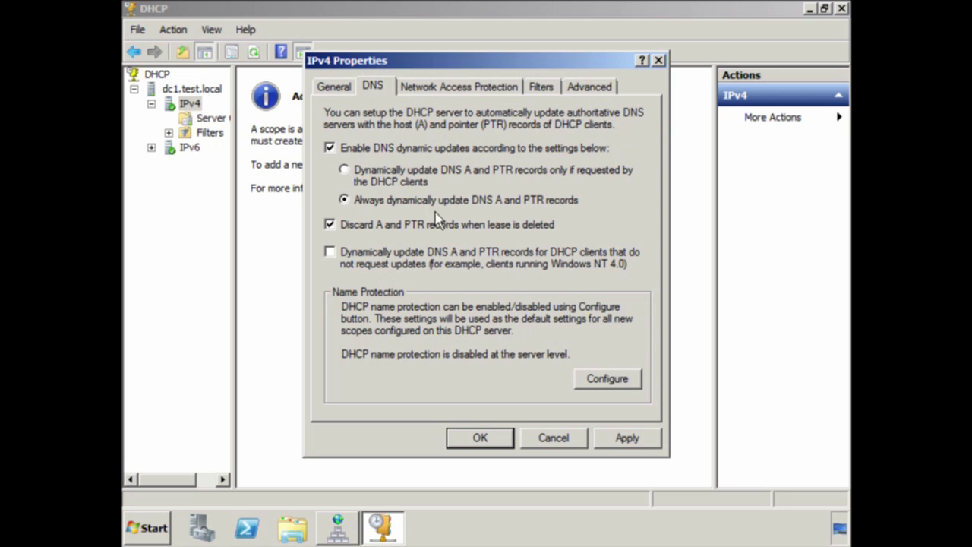